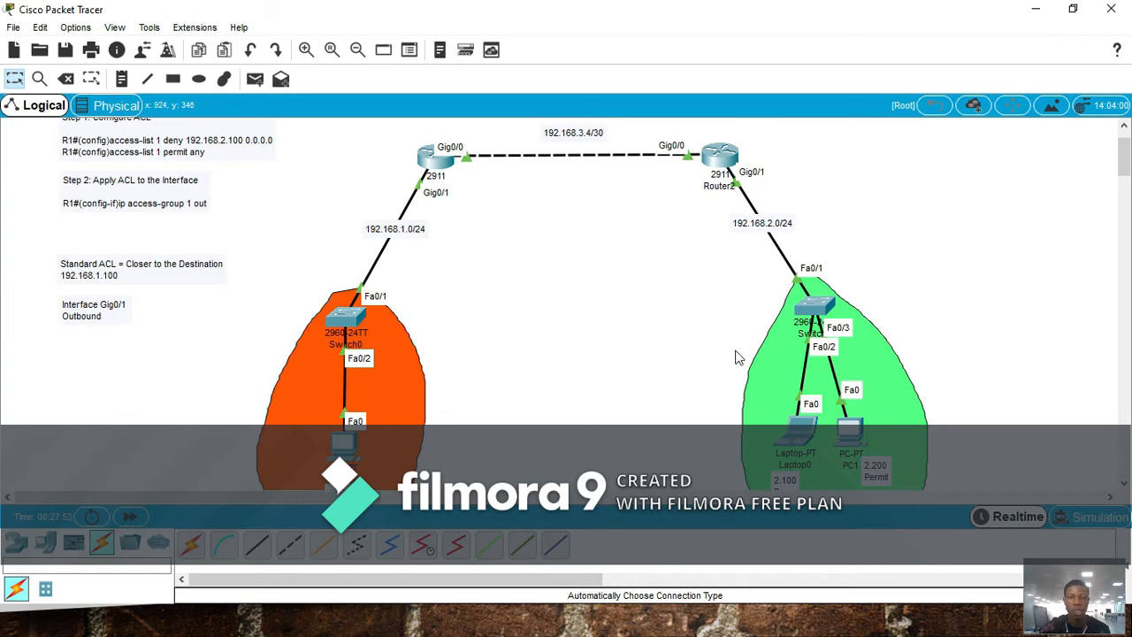
Examine the topology's source and destination networks, the router interfaces and the notes on configuring and applying the standard ACL.
scroll(433, 347, down, 3)
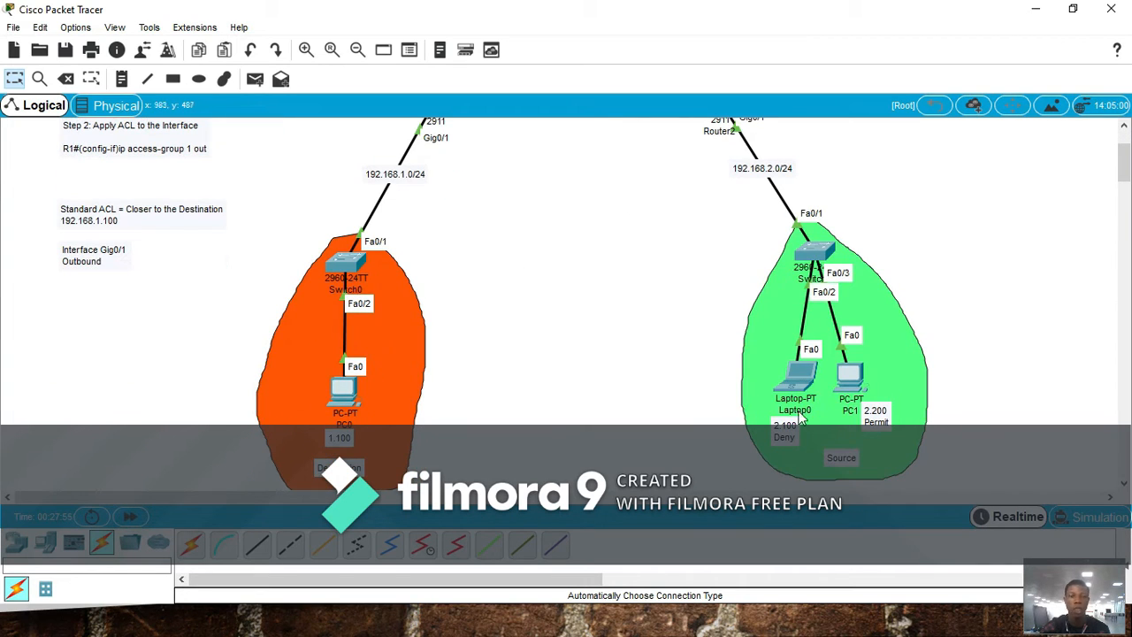
scroll(640, 372, up, 5)
scroll(611, 397, down, 7)
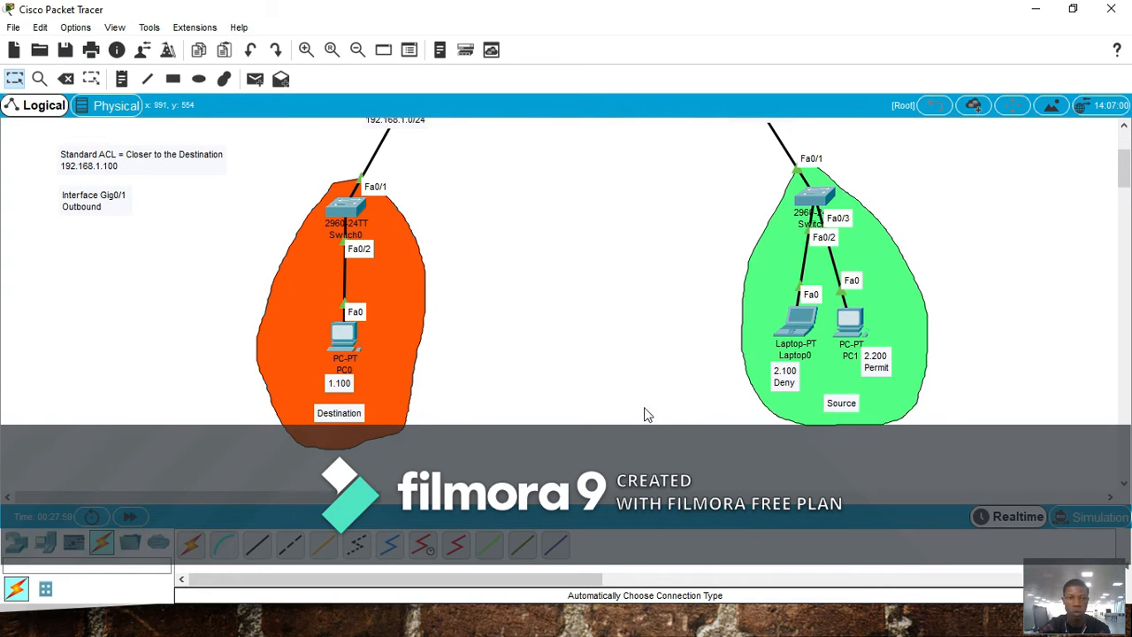
scroll(739, 413, up, 6)
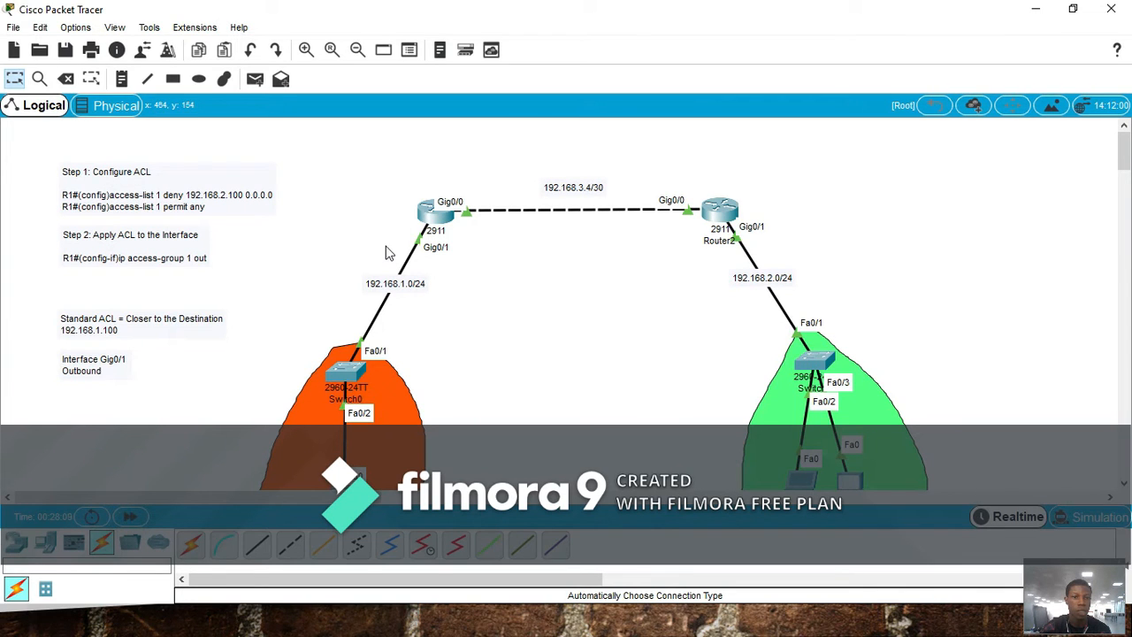
scroll(385, 253, down, 1)
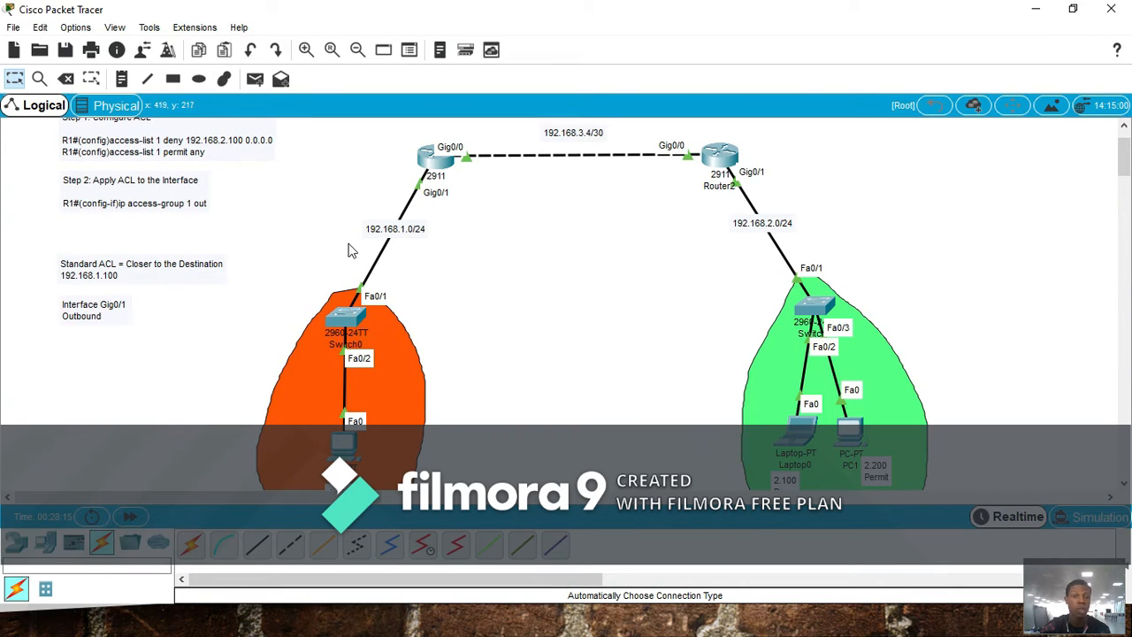
scroll(336, 257, down, 1)
scroll(281, 240, up, 1)
scroll(354, 245, down, 1)
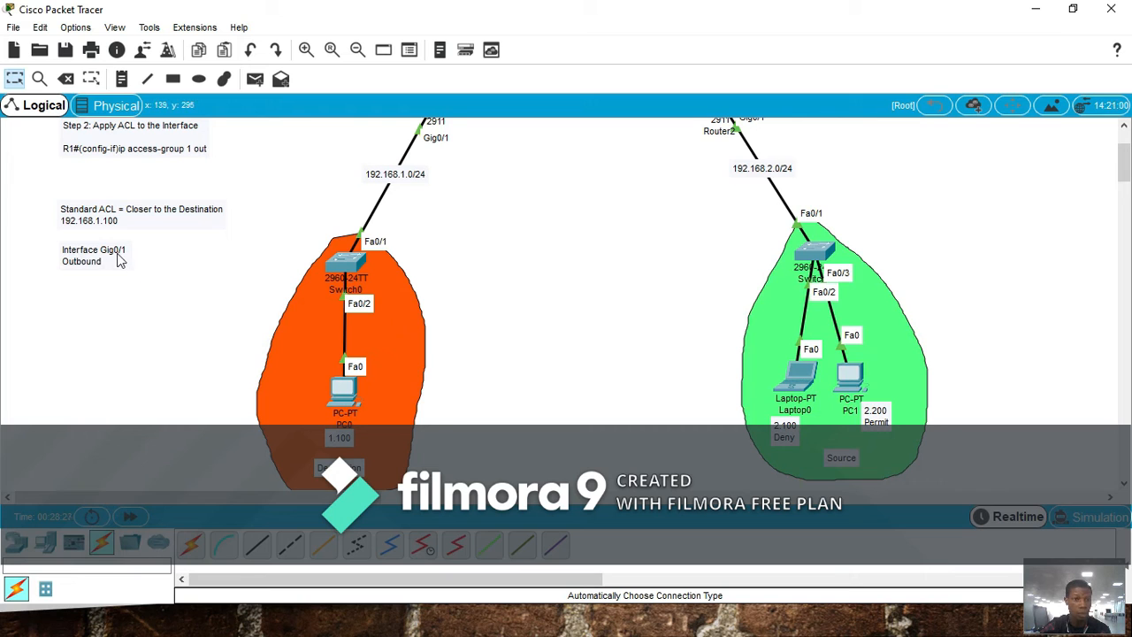
scroll(105, 268, down, 1)
scroll(133, 250, up, 3)
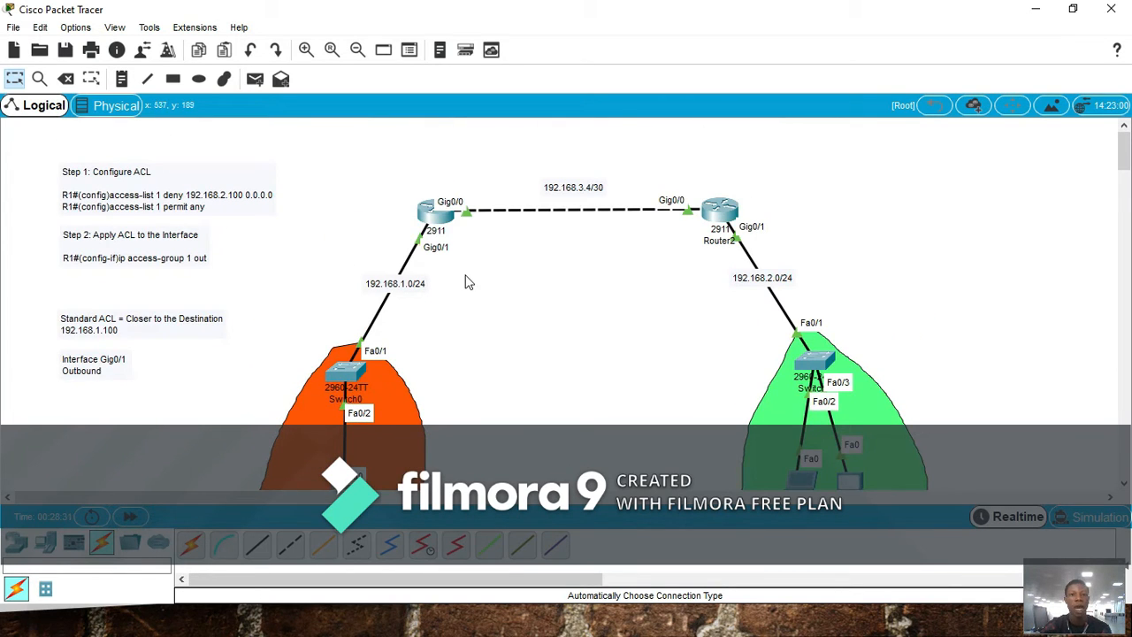
scroll(492, 262, down, 1)
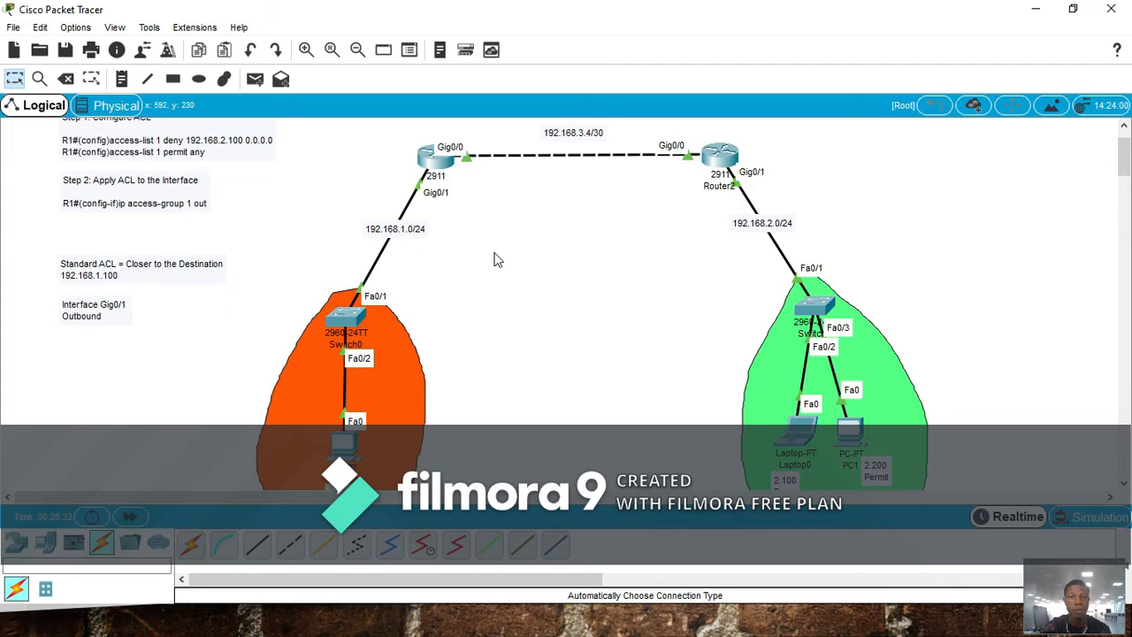
scroll(515, 257, up, 1)
scroll(676, 335, down, 2)
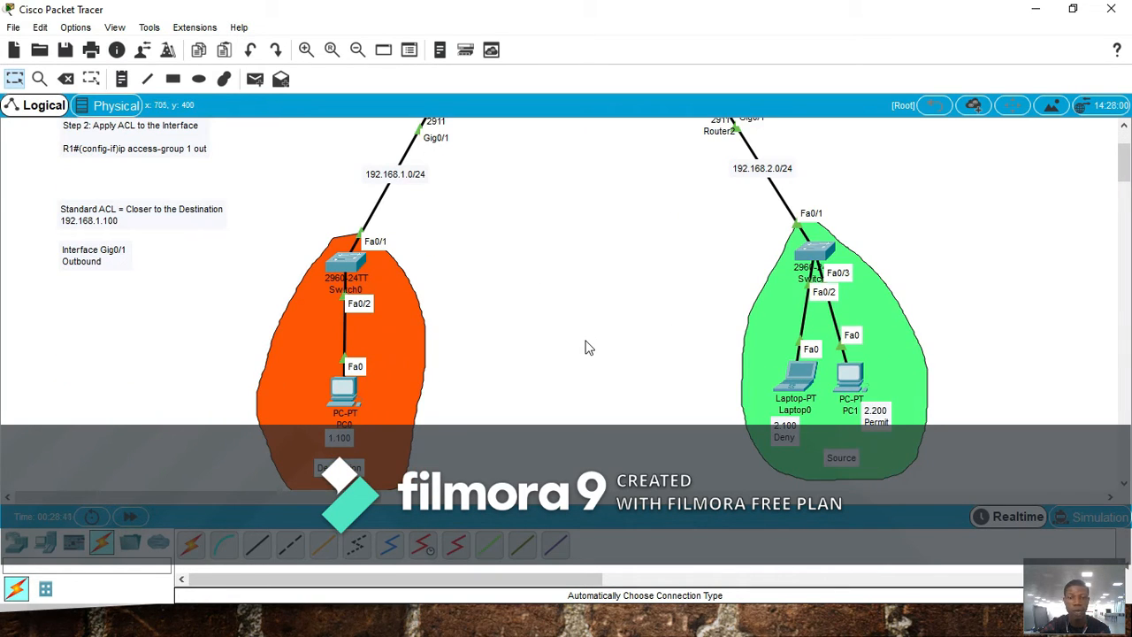
scroll(708, 380, down, 1)
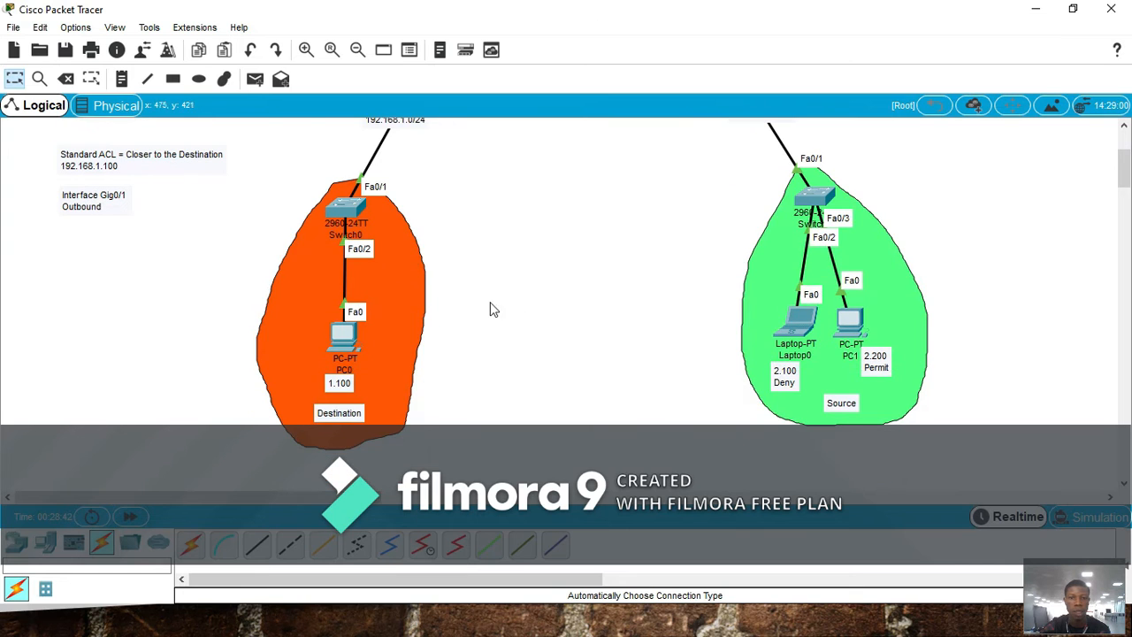
Run a continuous ping from PC0's command prompt to Laptop0 at 192.168.2.100, and stop it after several replies.
click(354, 335)
drag(581, 80, 317, 50)
click(434, 147)
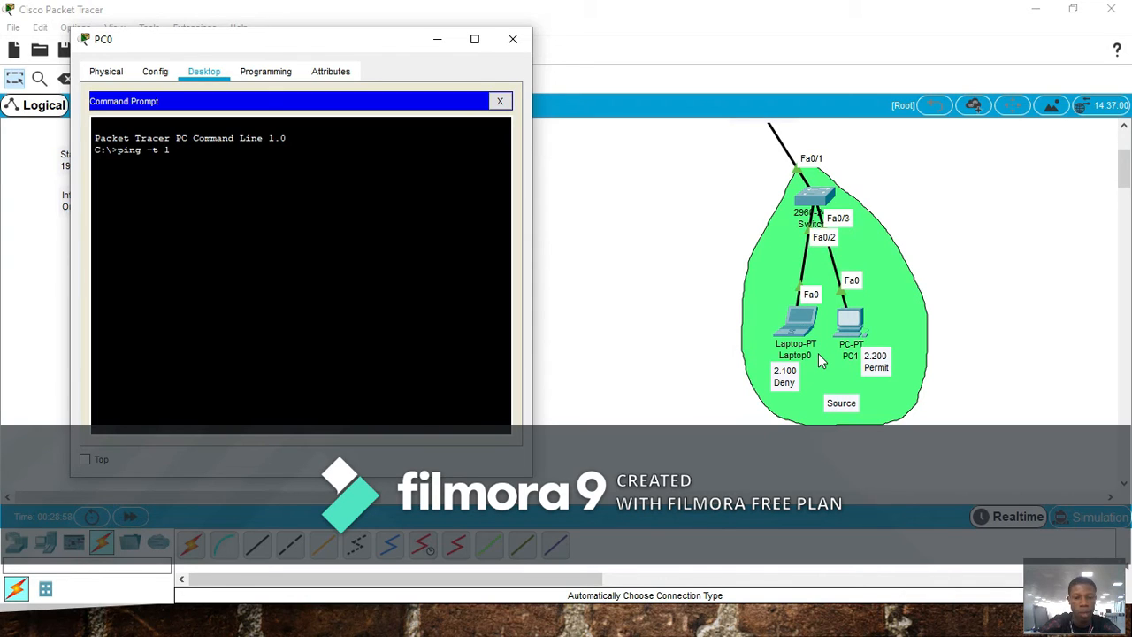
text(68.2.100)
key(Return)
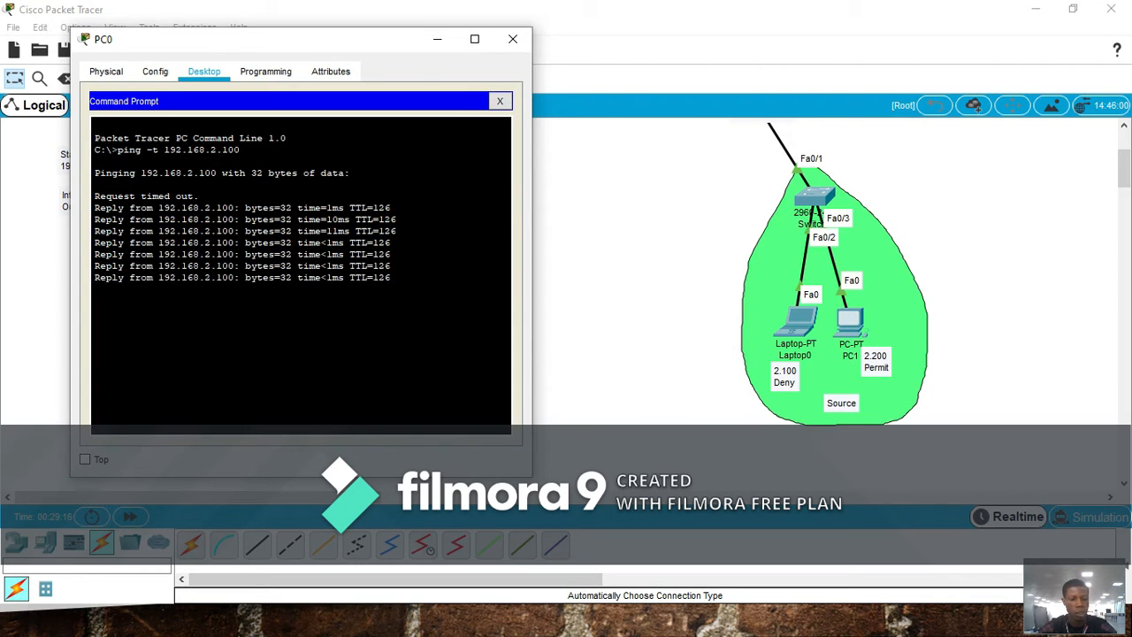
key(ctrl+c)
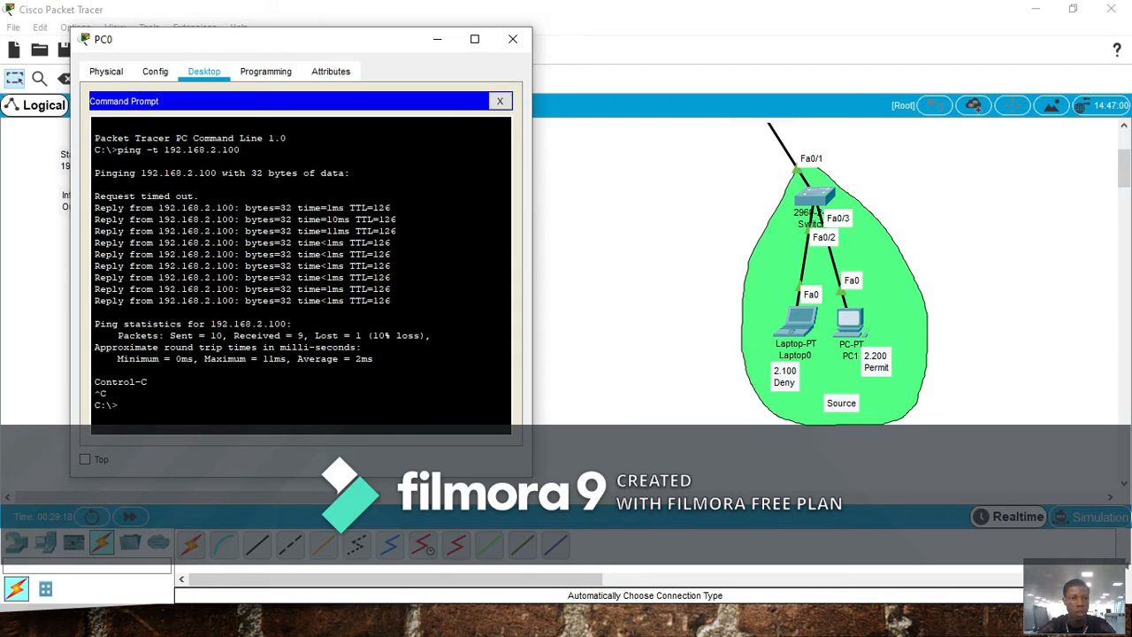
Run a continuous ping from PC0 to PC1 at 192.168.2.200, stop it, and close the PC0 window.
key(Up)
key(BackSpace)
key(BackSpace)
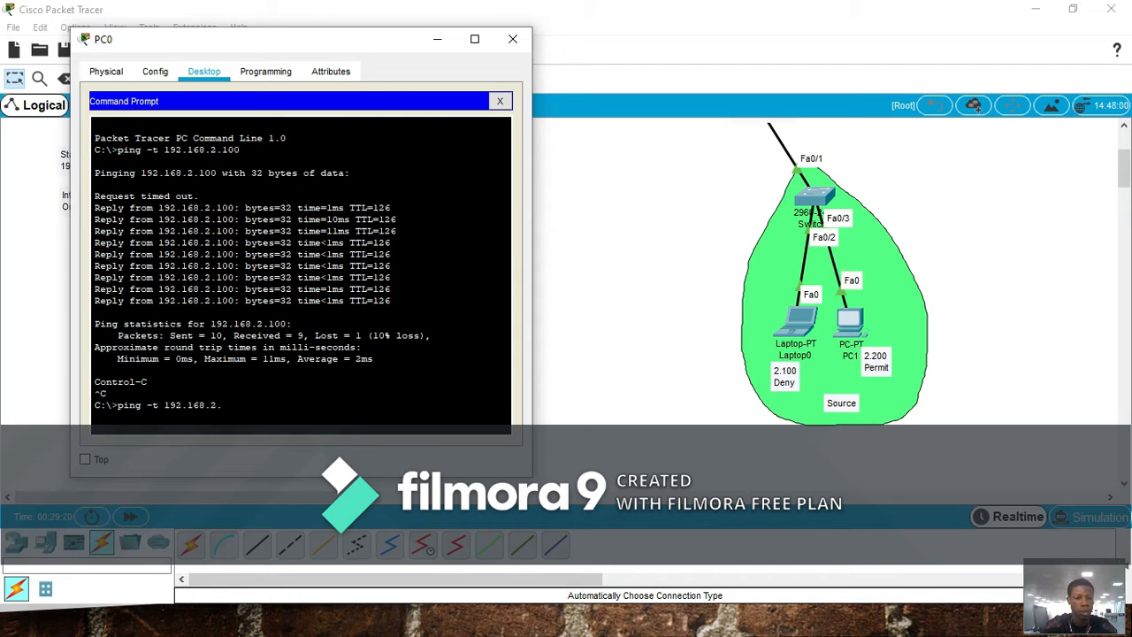
text(200)
key(Return)
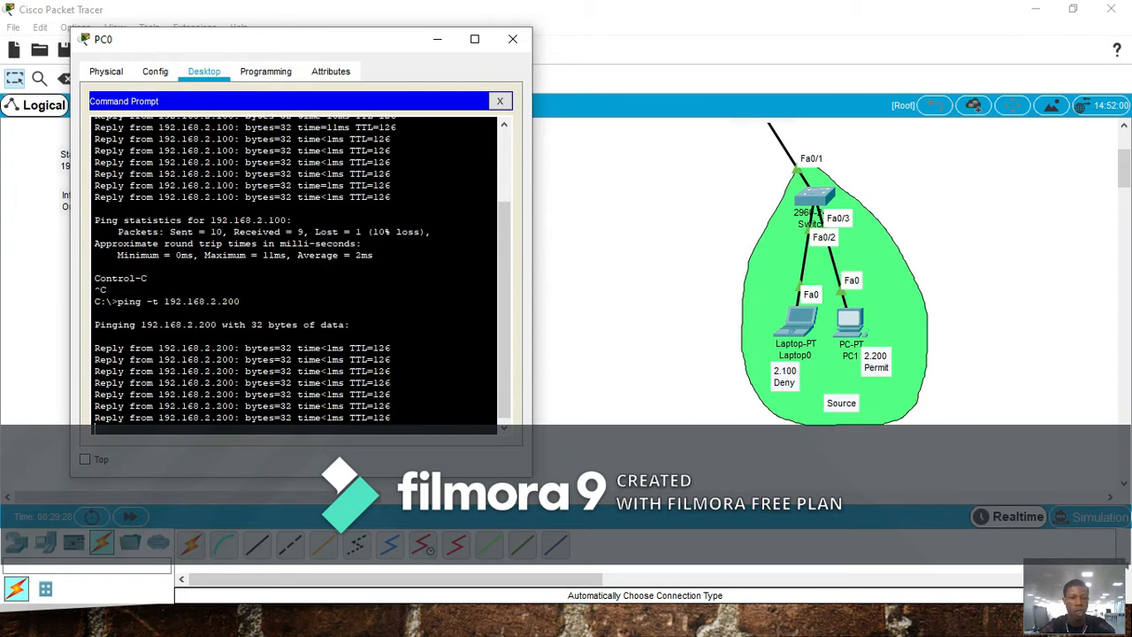
key(ctrl+c)
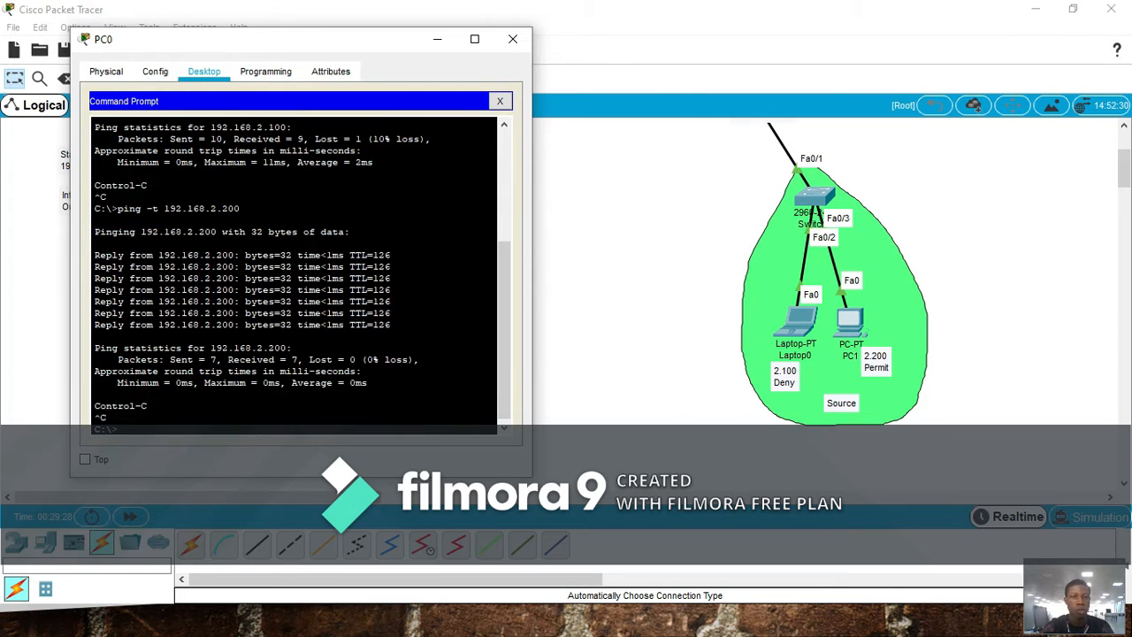
click(500, 104)
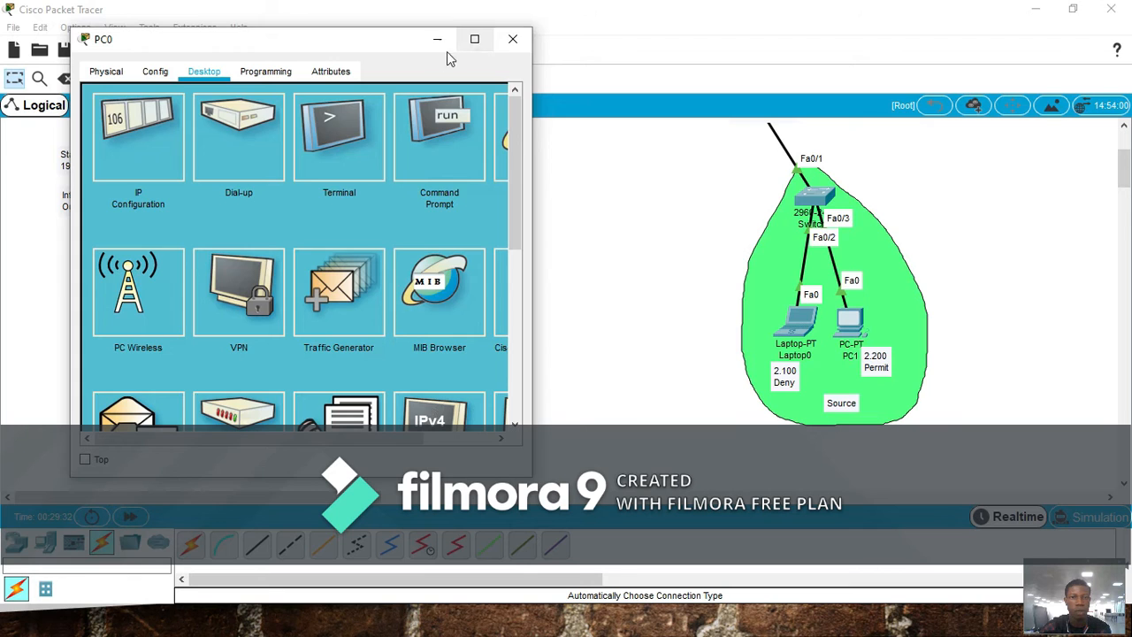
click(509, 43)
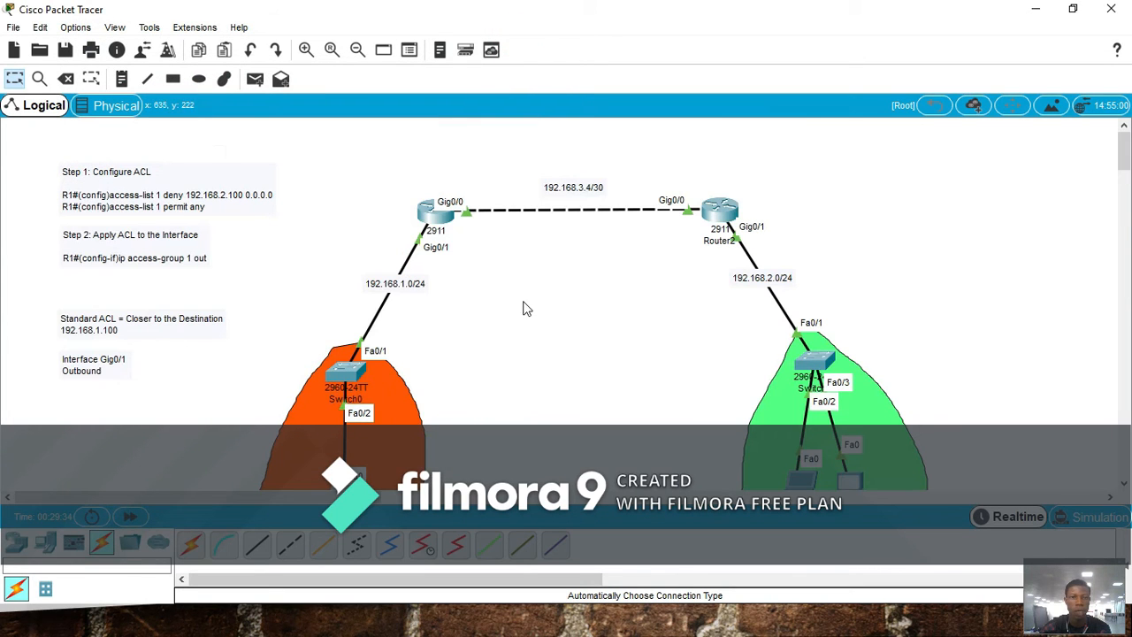
Open the command-line interface of the 2911 router attached to the 192.168.1.0/24 network and start its console session.
scroll(442, 228, down, 3)
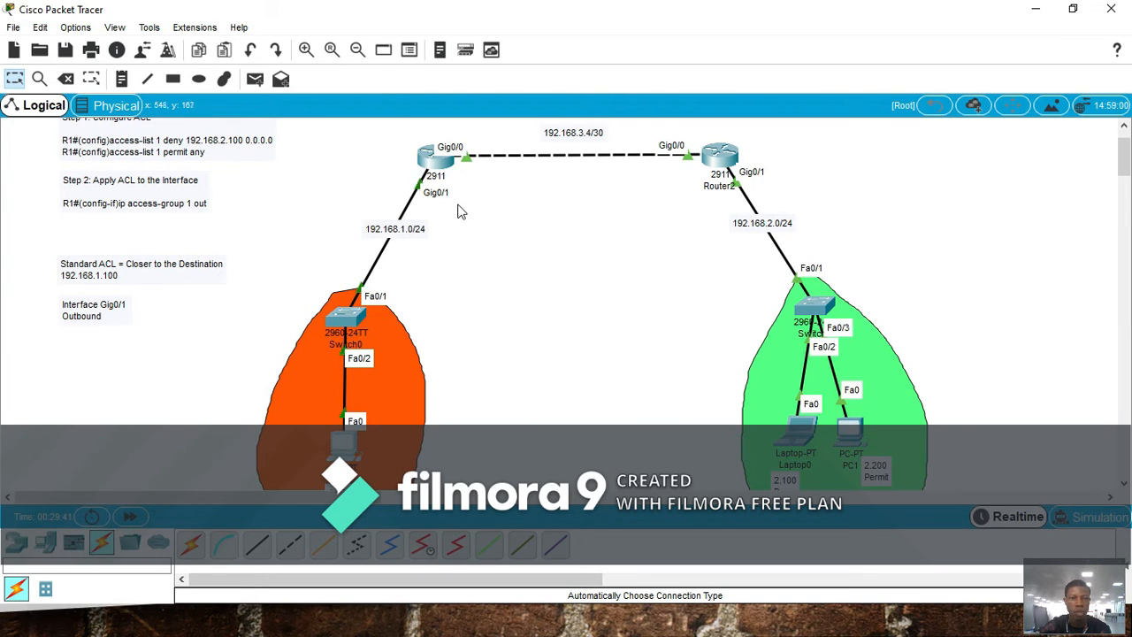
scroll(460, 212, up, 3)
scroll(361, 343, down, 6)
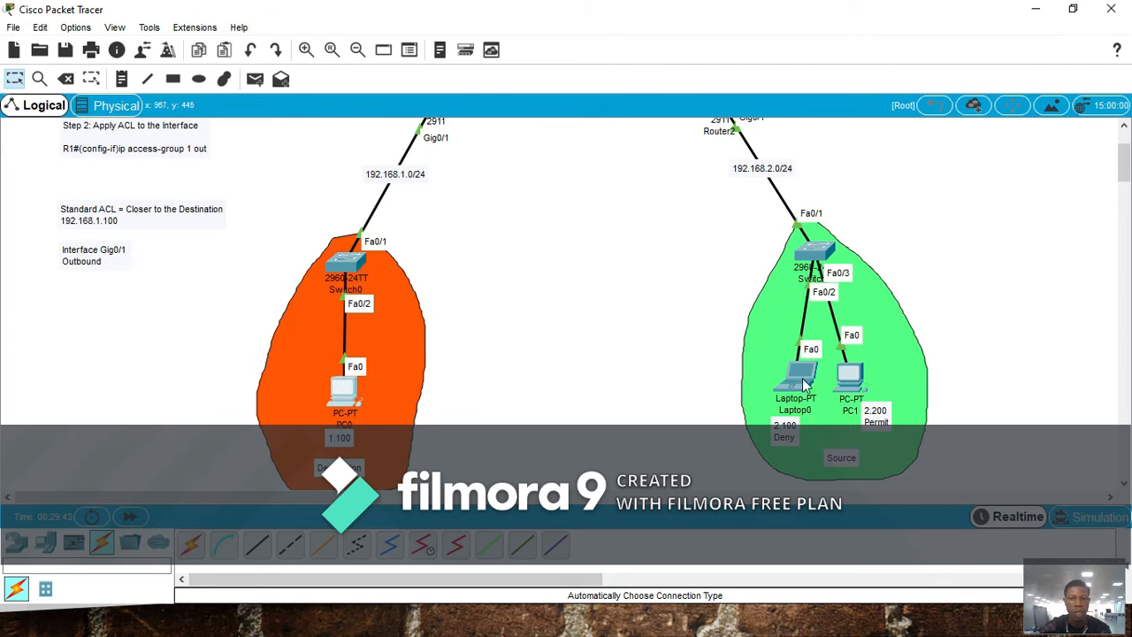
click(537, 368)
scroll(530, 279, up, 3)
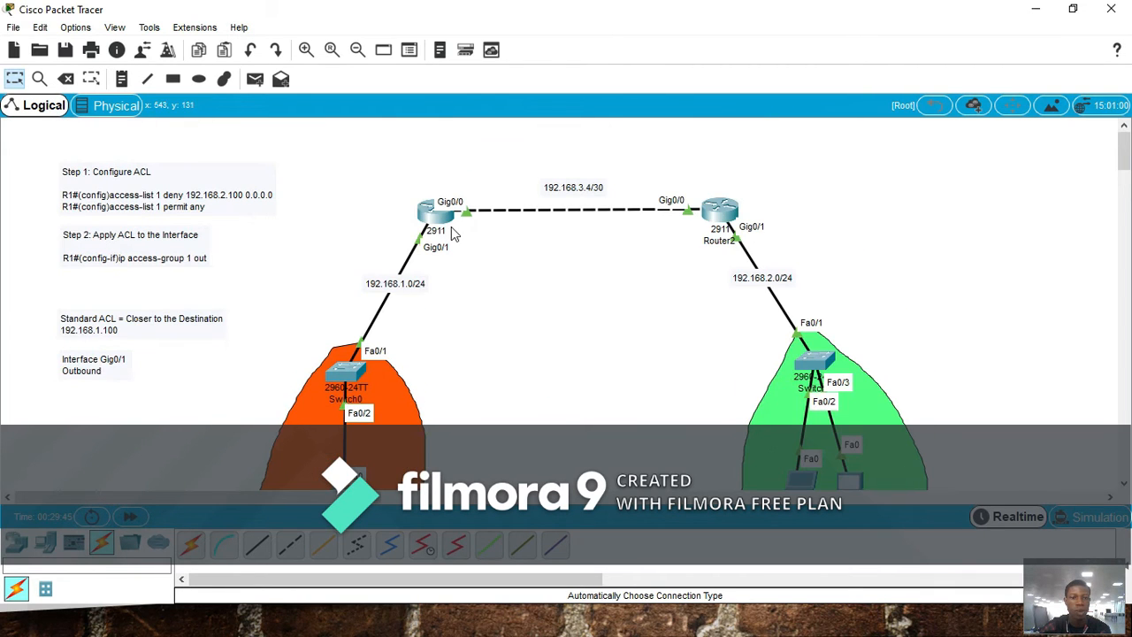
mouse_move(436, 227)
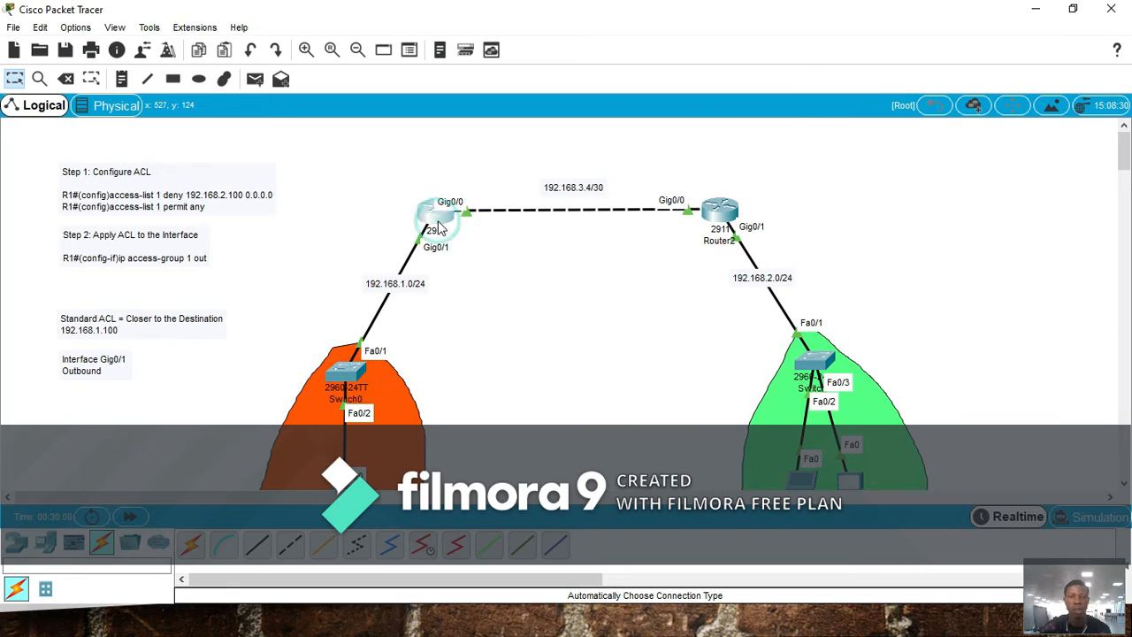
click(440, 227)
click(480, 346)
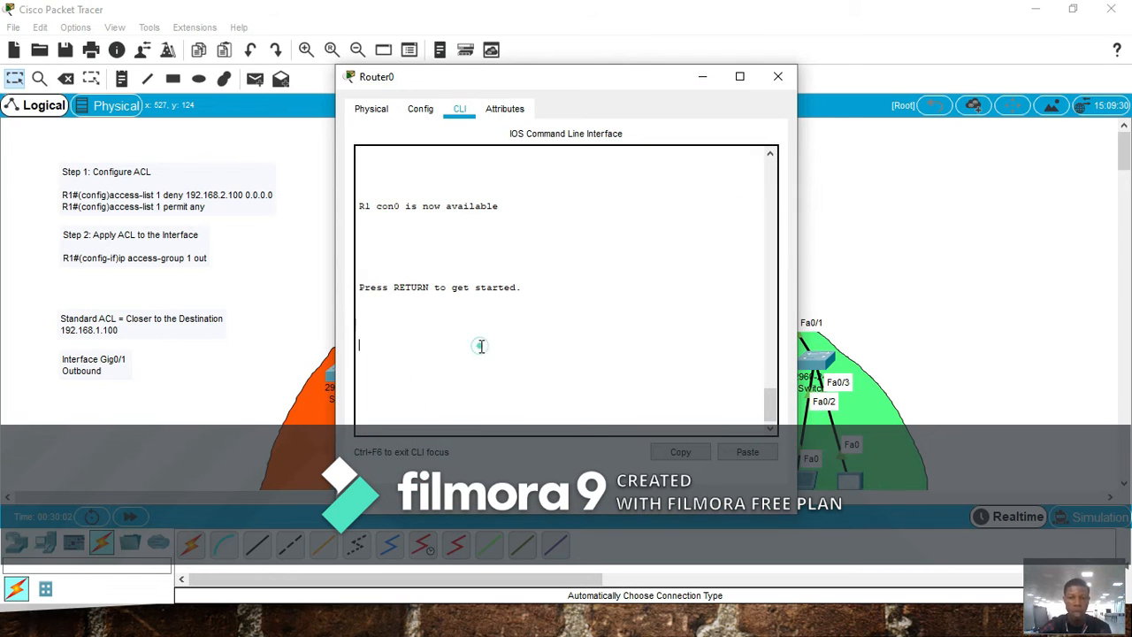
key(Return)
key(Return)
key(Return)
key(Return)
key(Return)
key(Return)
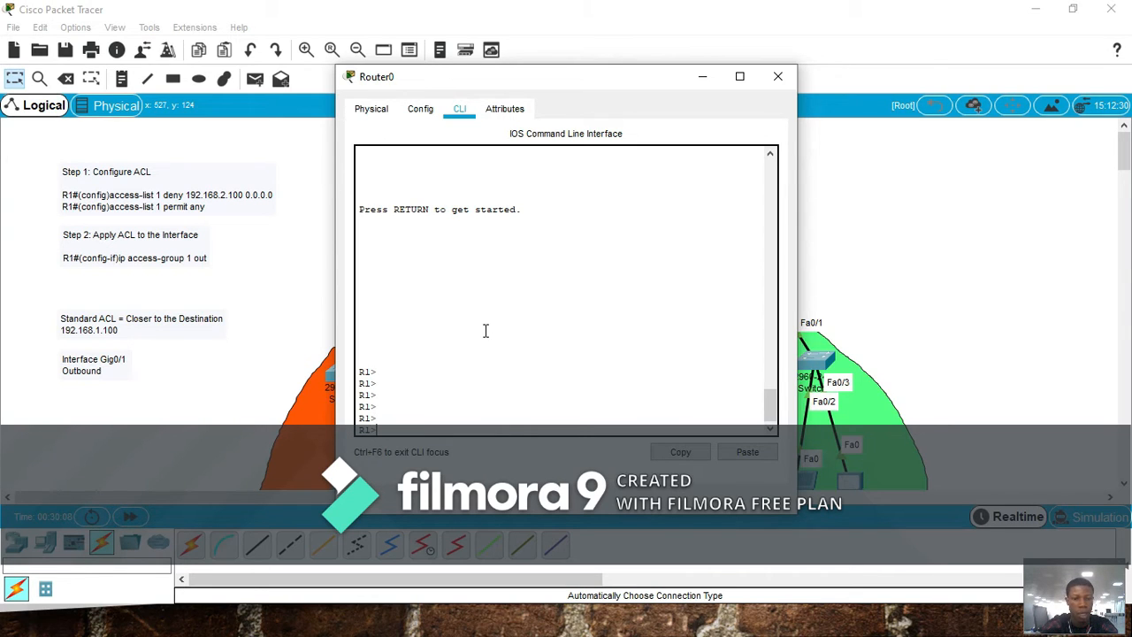
Enter privileged EXEC mode on R1 with en, and global configuration mode with conf t.
text(en)
key(Return)
key(Return)
key(Return)
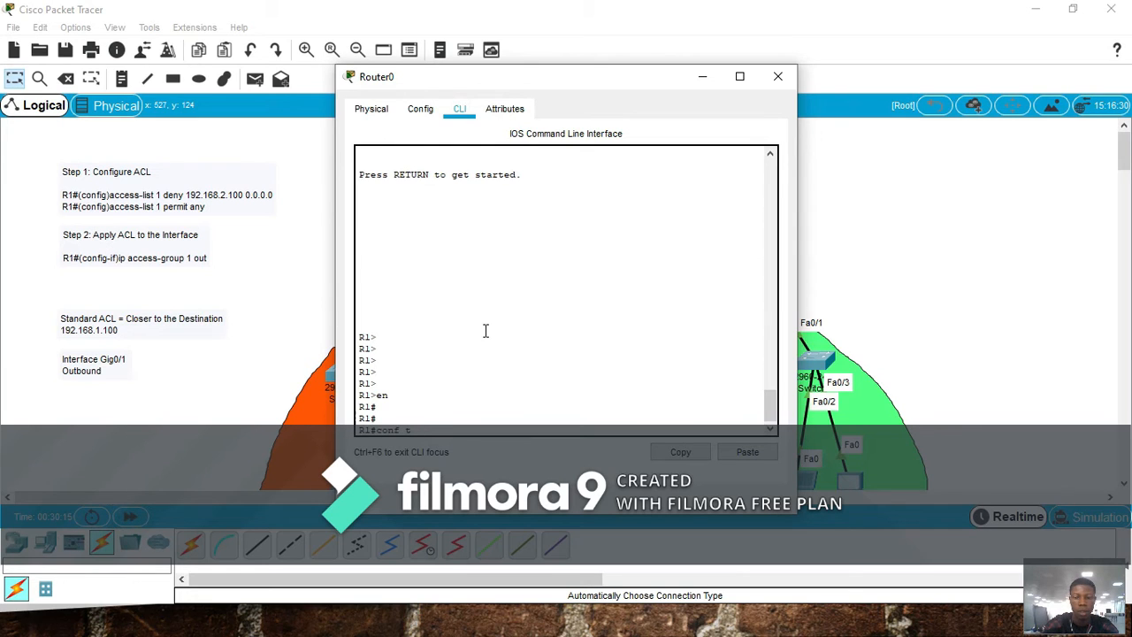
text(conf t)
key(Return)
key(Return)
key(Return)
key(Return)
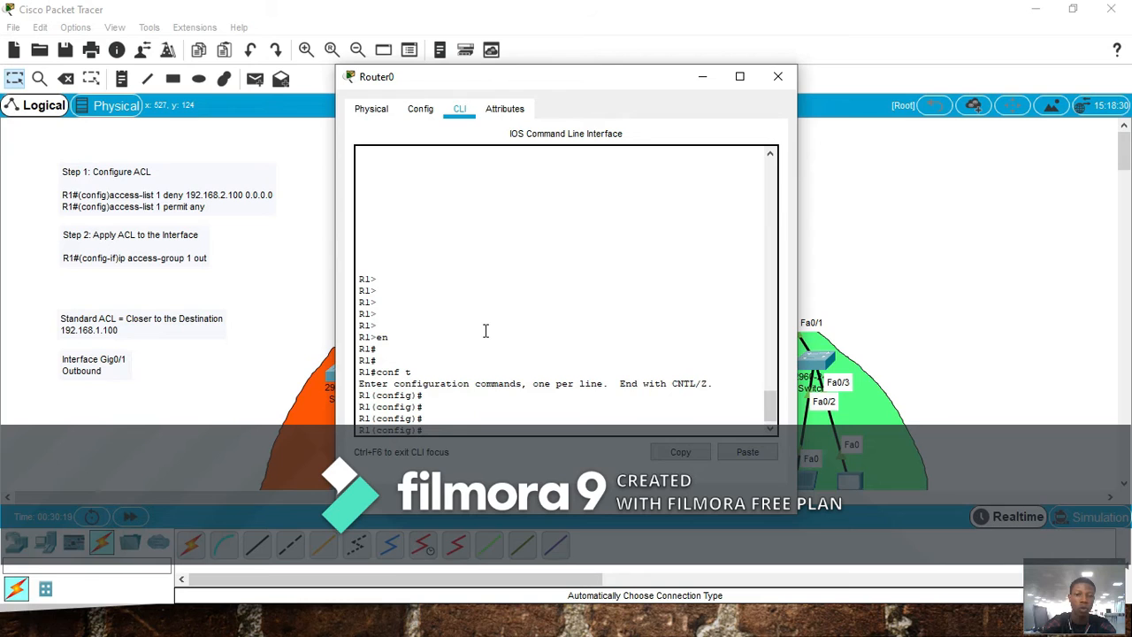
key(Return)
key(Return)
key(Return)
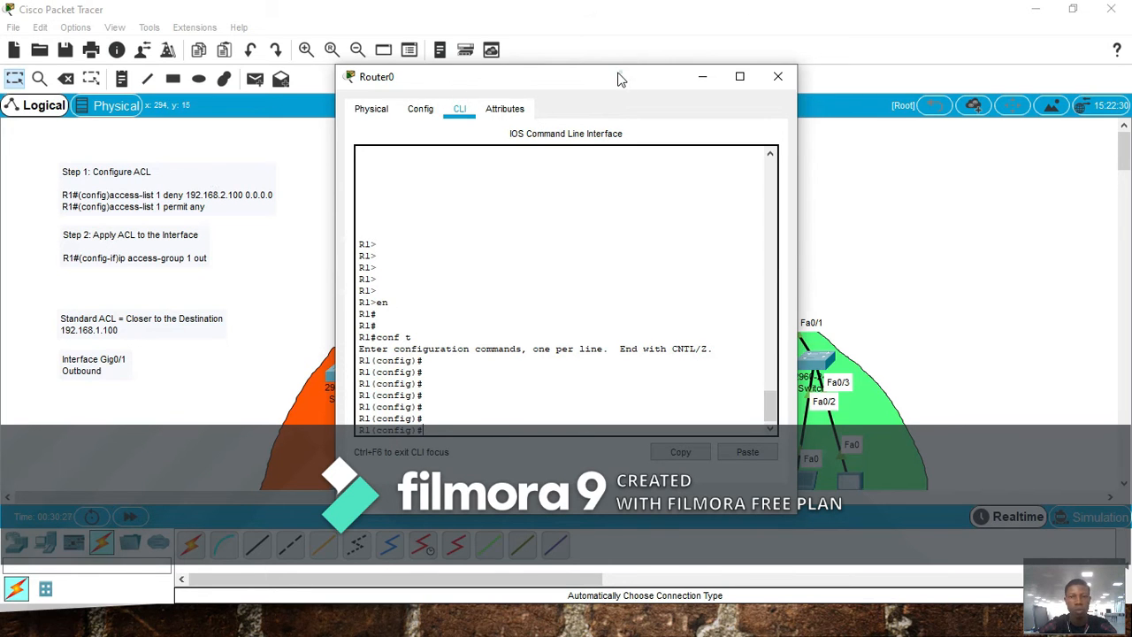
Clear the Router0 window from the topology and shift the "2.200 Permit" note slightly closer beneath PC1.
drag(623, 76, 433, 58)
click(525, 64)
scroll(756, 372, down, 4)
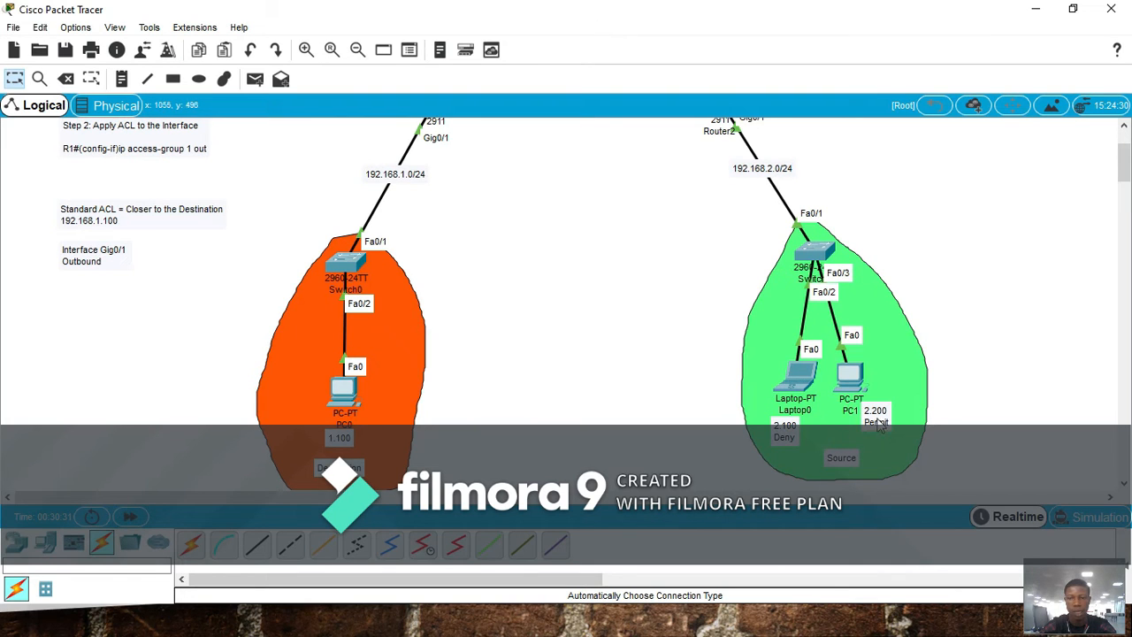
drag(883, 423, 870, 428)
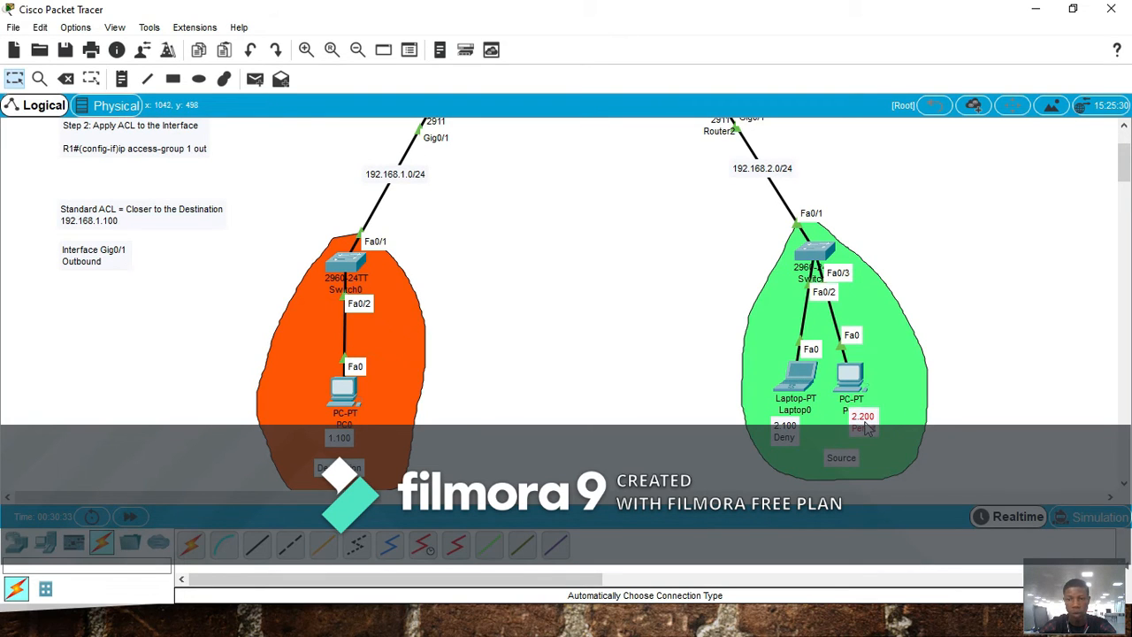
click(820, 420)
click(689, 423)
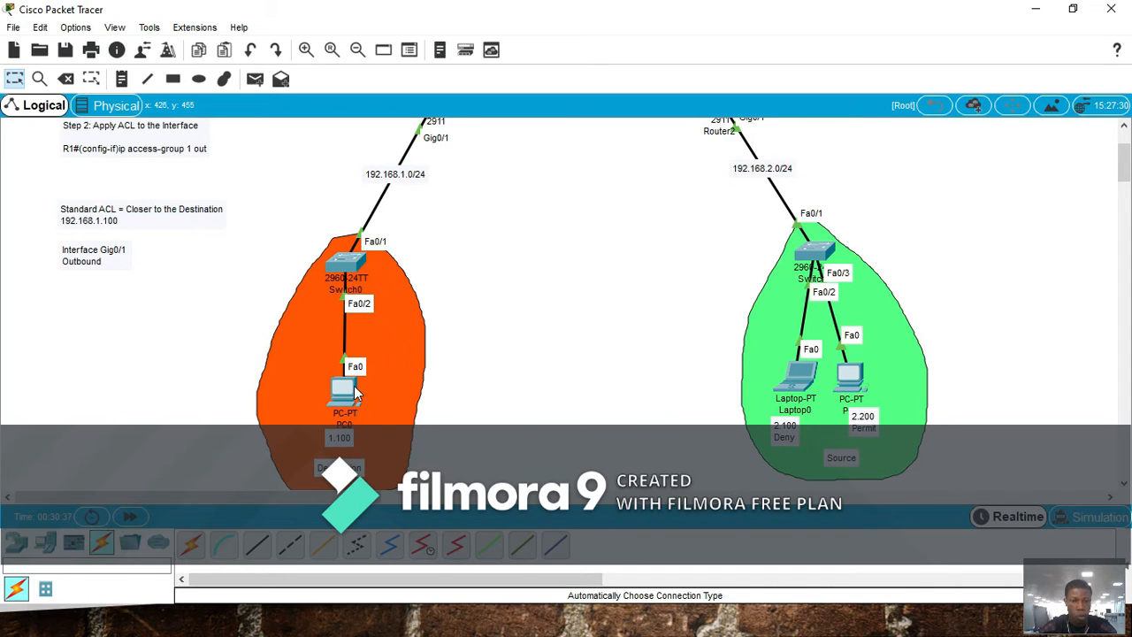
Reopen Router0's command-line interface and place its window clear of the ACL notes, with the R1 configuration prompt active.
scroll(357, 396, down, 2)
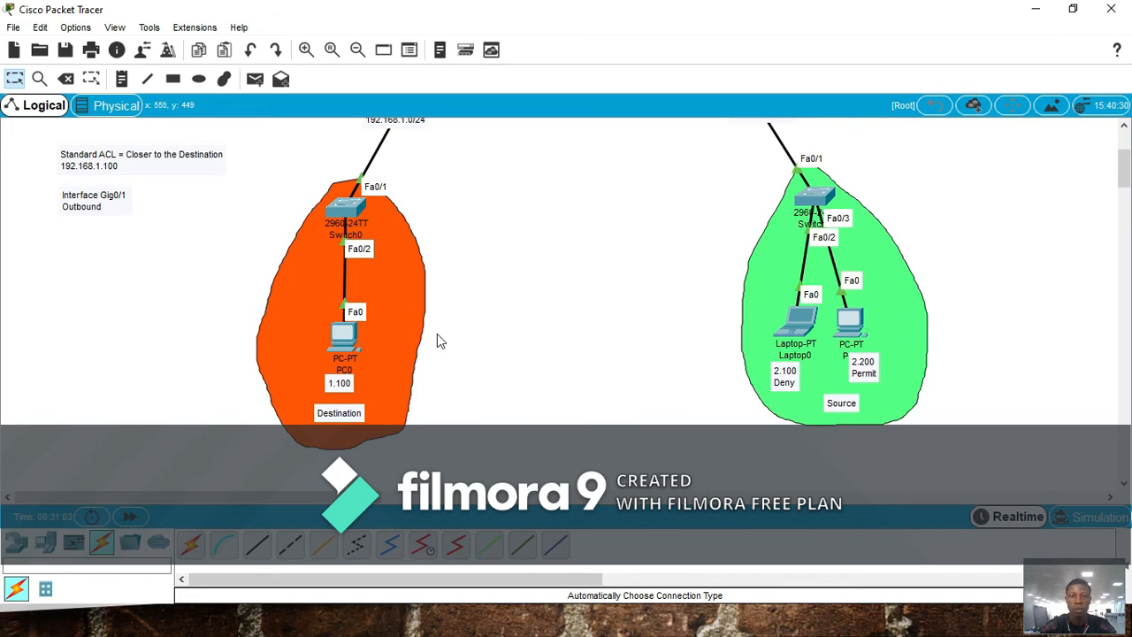
scroll(531, 415, up, 3)
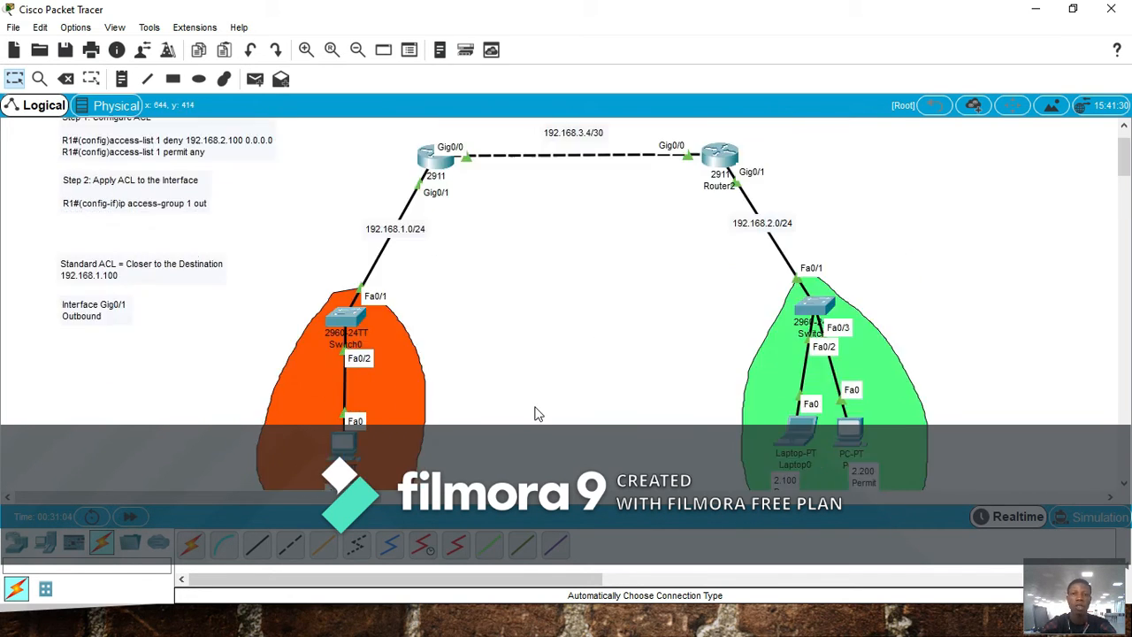
click(435, 221)
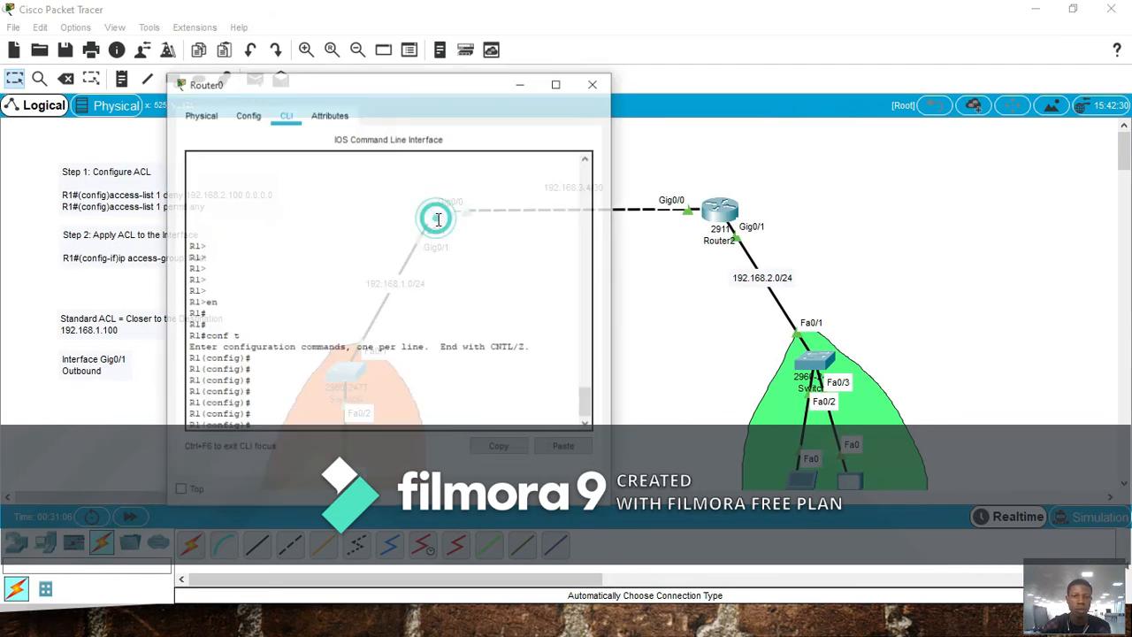
click(305, 403)
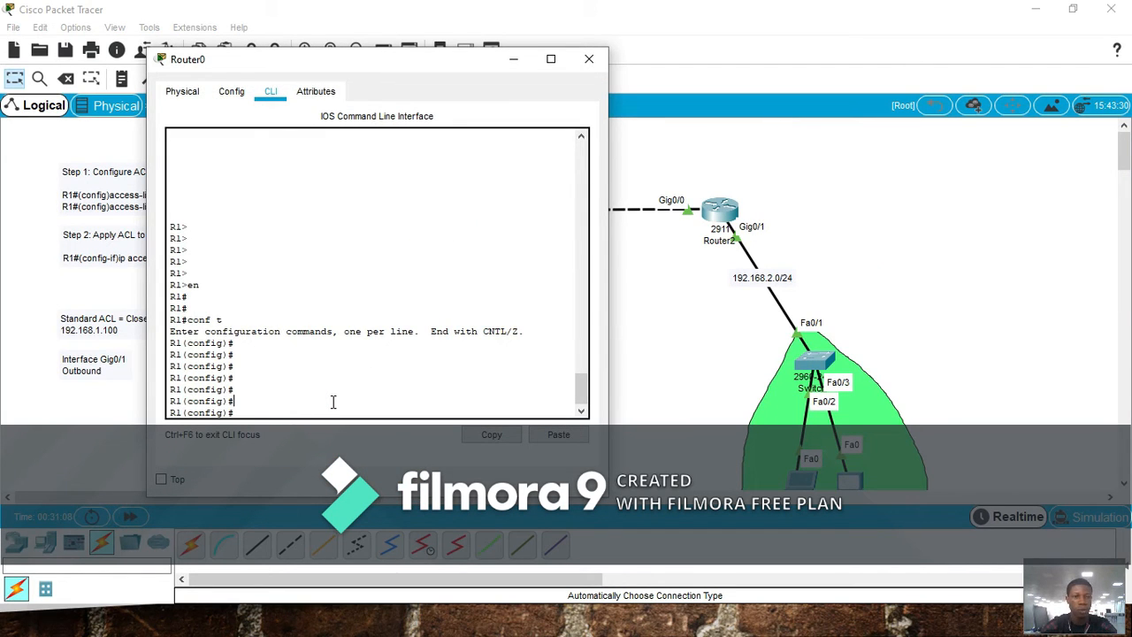
drag(434, 78, 544, 73)
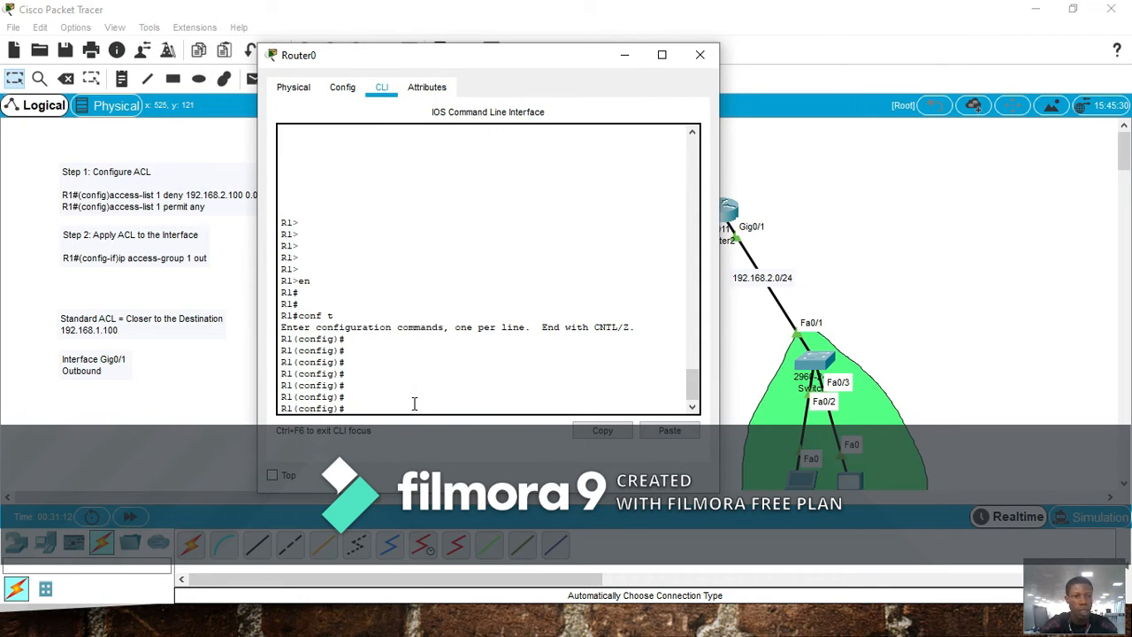
drag(559, 60, 619, 52)
click(470, 371)
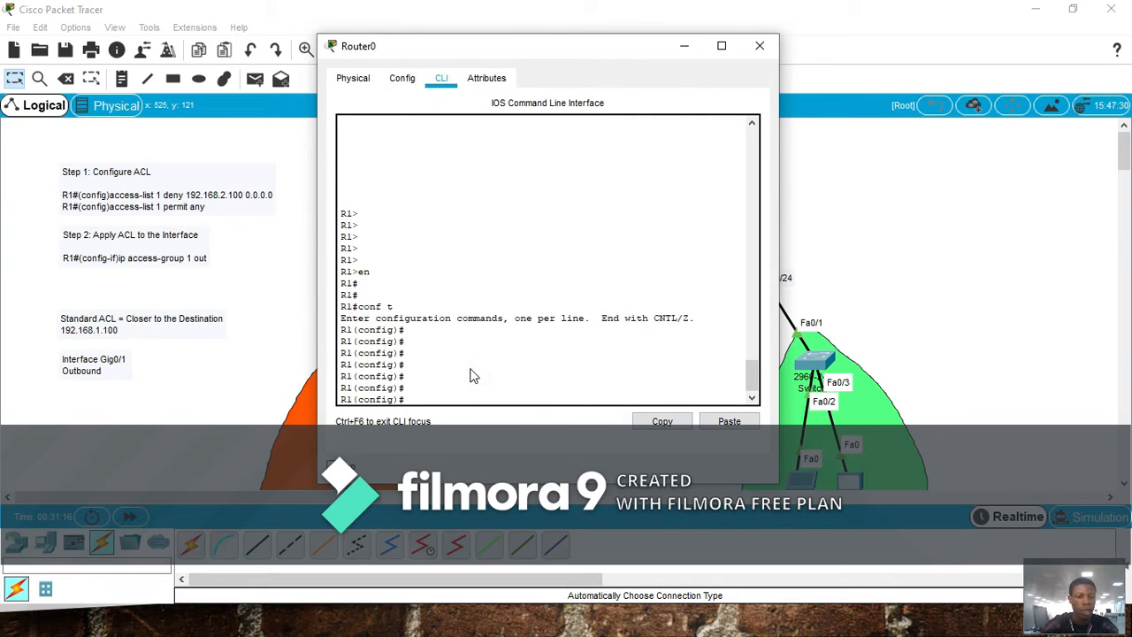
Compose the first access-list 1 entry on R1, denying 192.168.2.100 with wildcard mask 0.0.0.0.
text(acce)
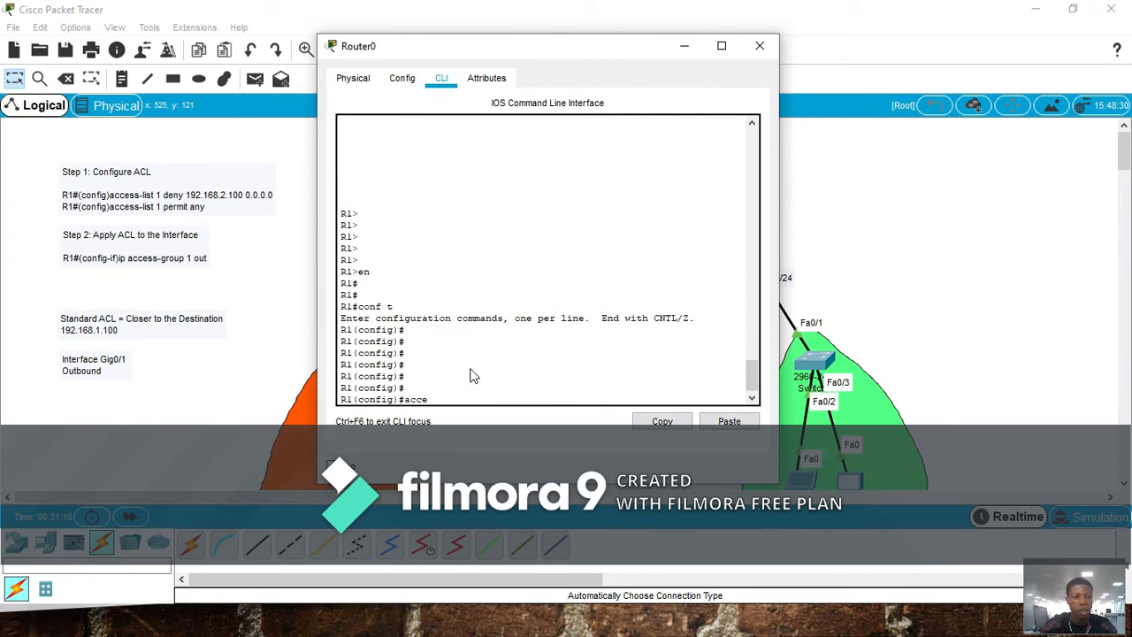
key(Tab)
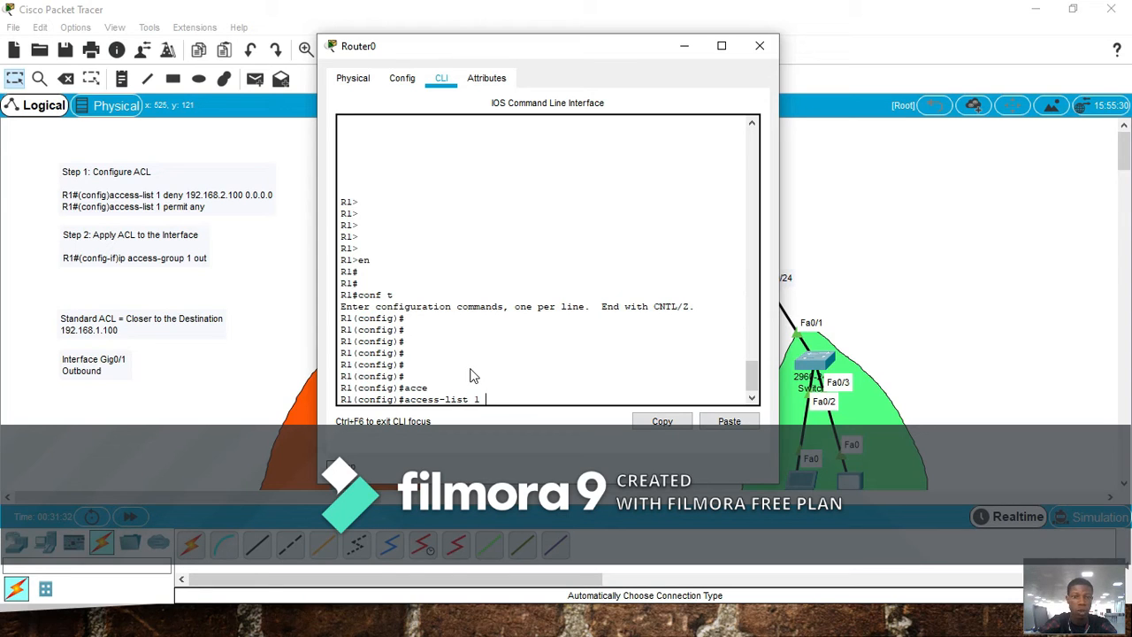
text(den)
key(Tab)
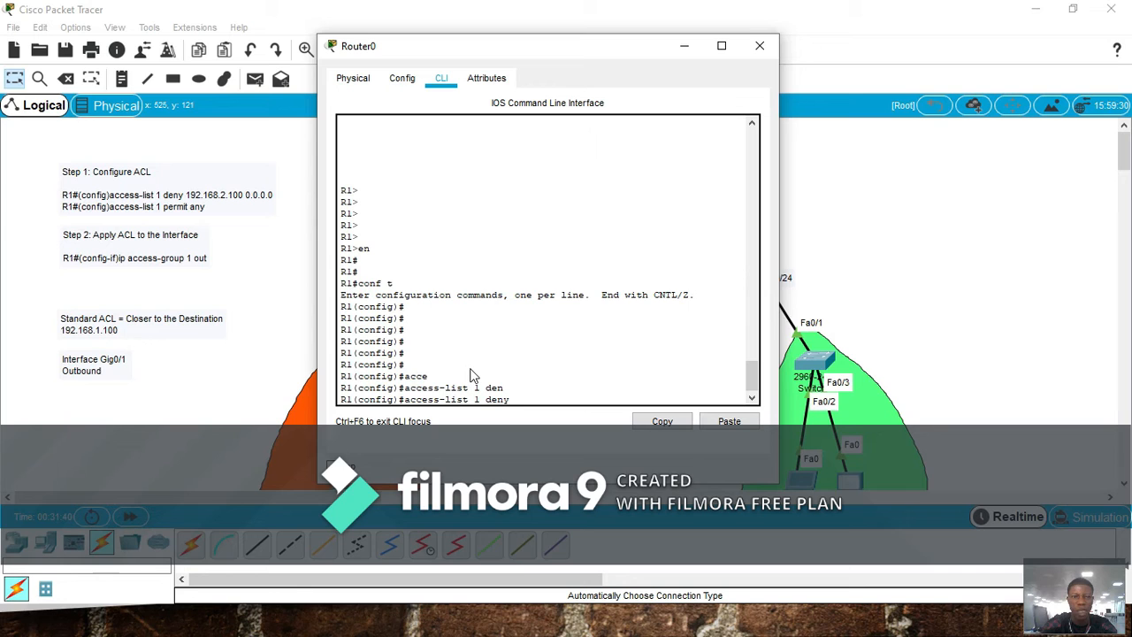
text(192.168.2.100)
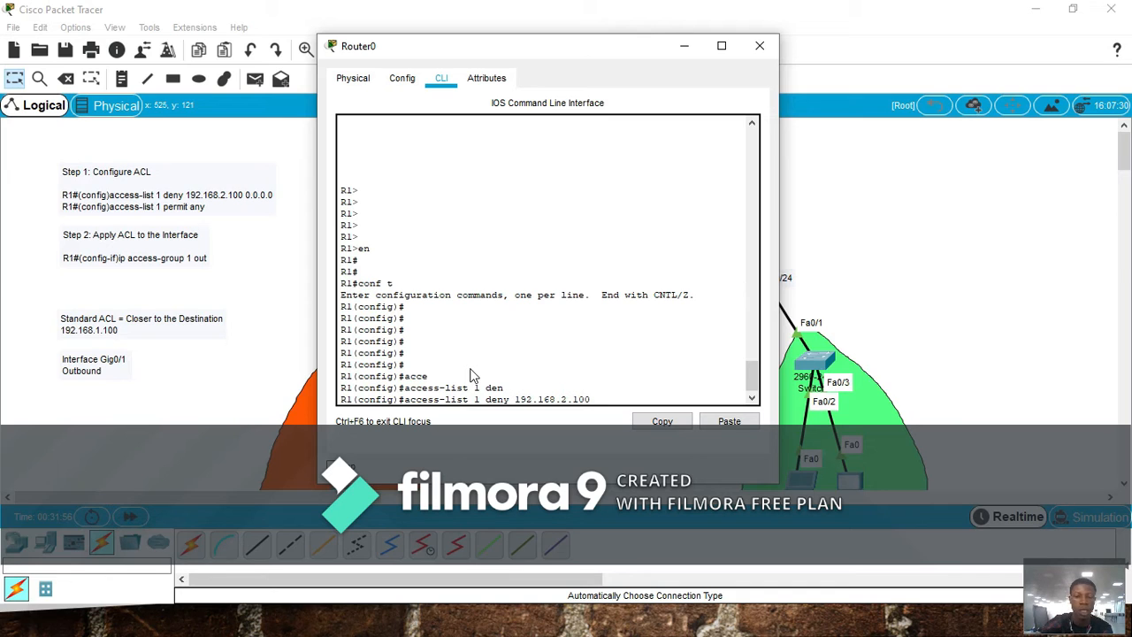
text(0.0.0.0)
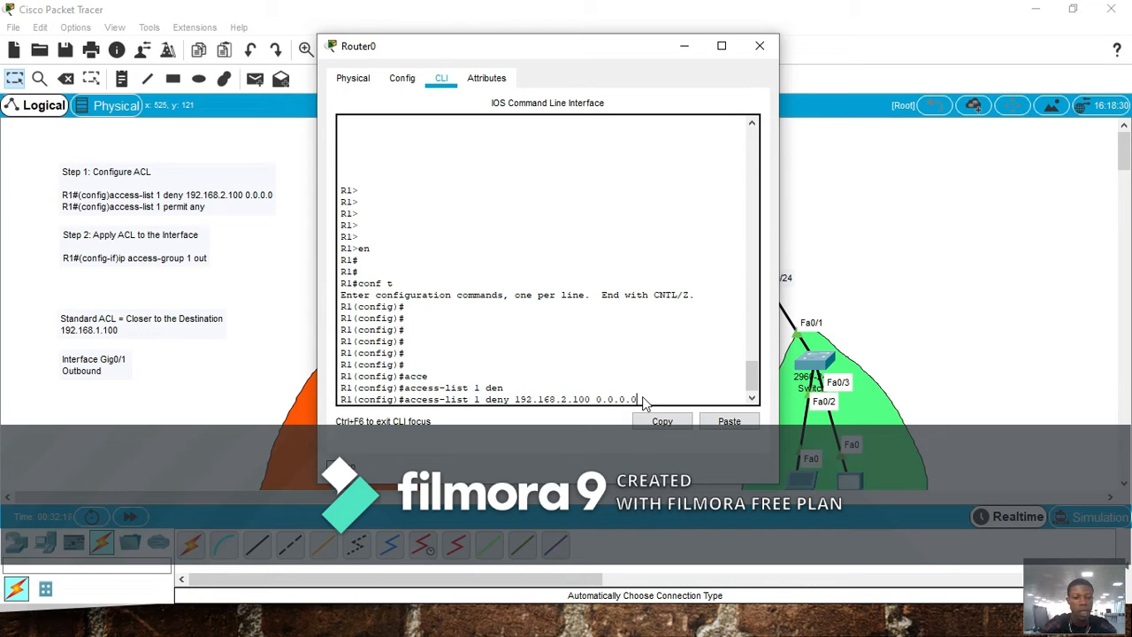
Try the deny entry with network 192.168.2.0 and wildcard mask 0.0.0.255, restoring 192.168.2.100 and 0.0.0.0.
key(BackSpace)
text(255)
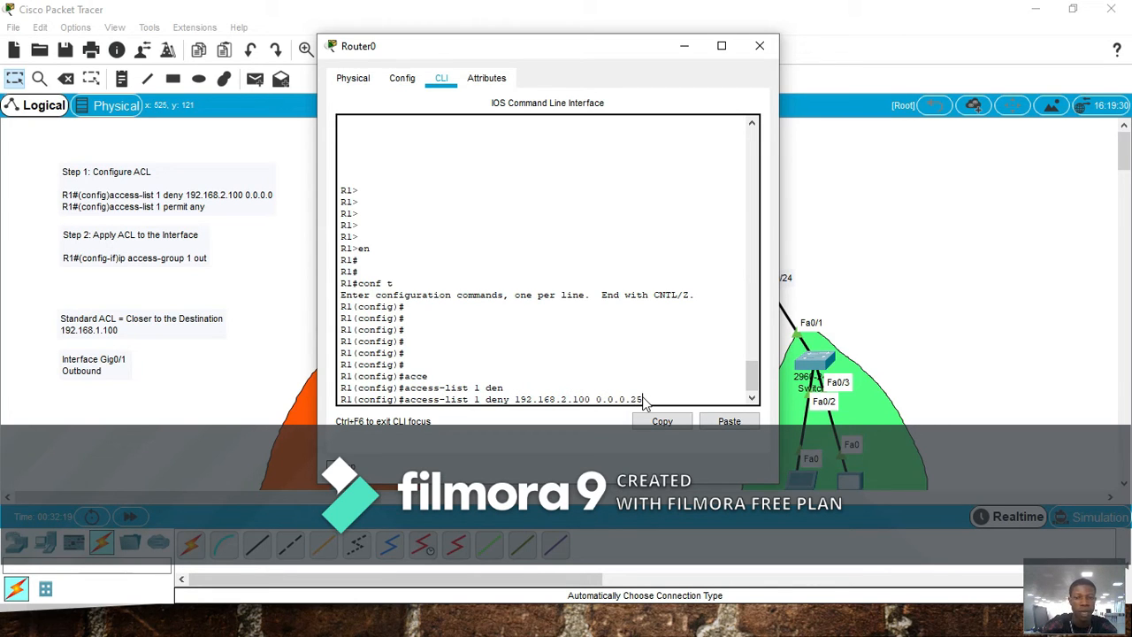
key(Left)
key(Left)
key(Left)
key(Left)
key(Left)
key(BackSpace)
key(BackSpace)
key(BackSpace)
text(0)
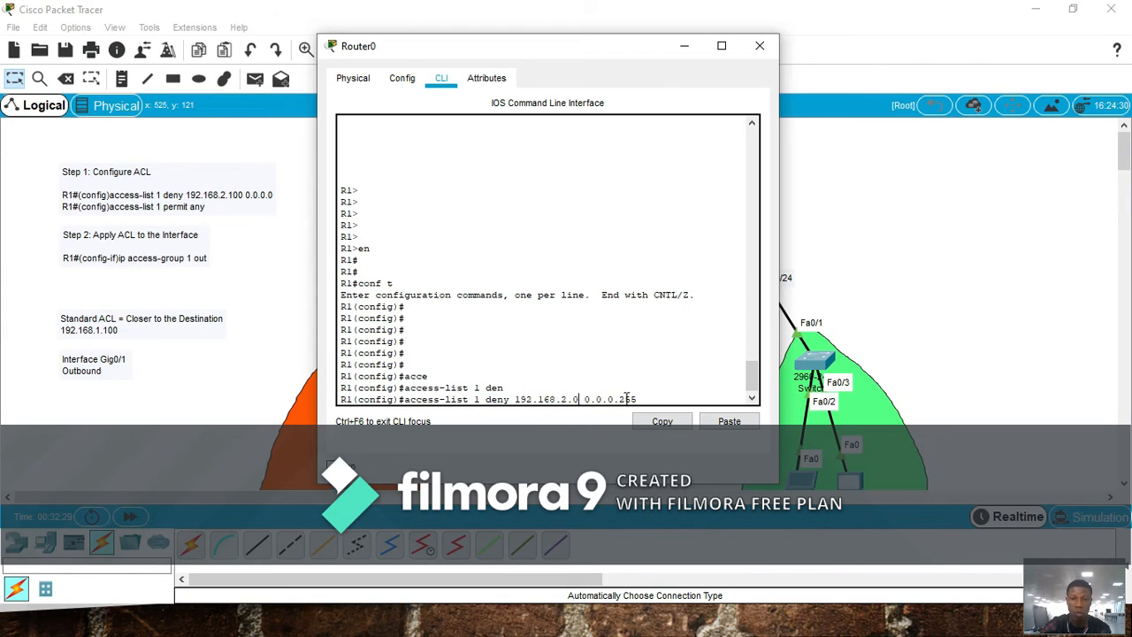
key(BackSpace)
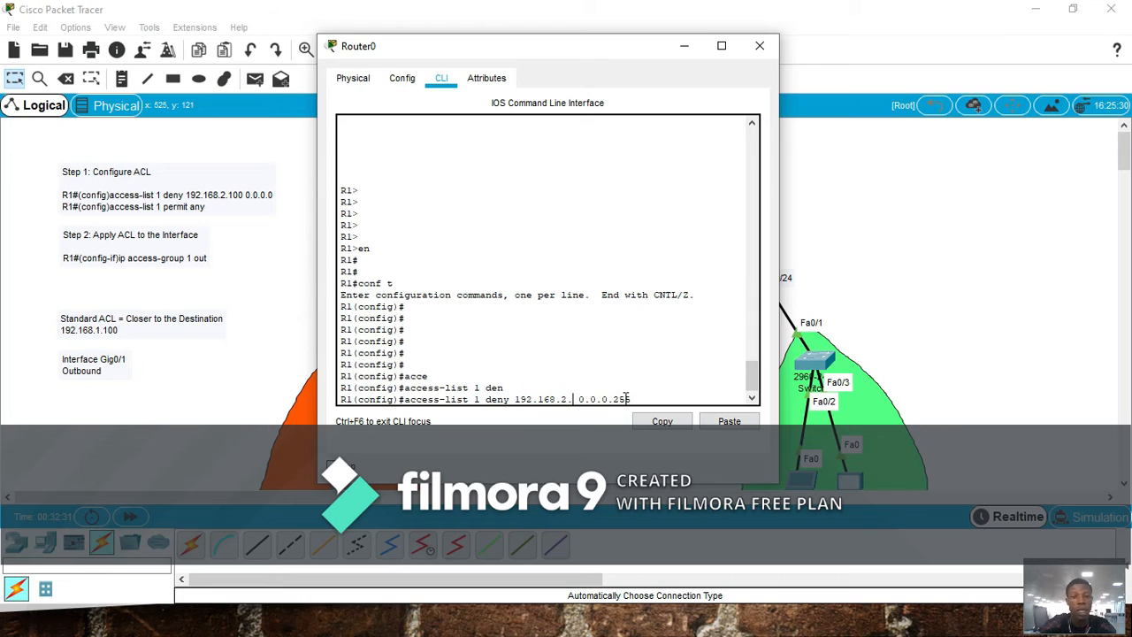
text(100)
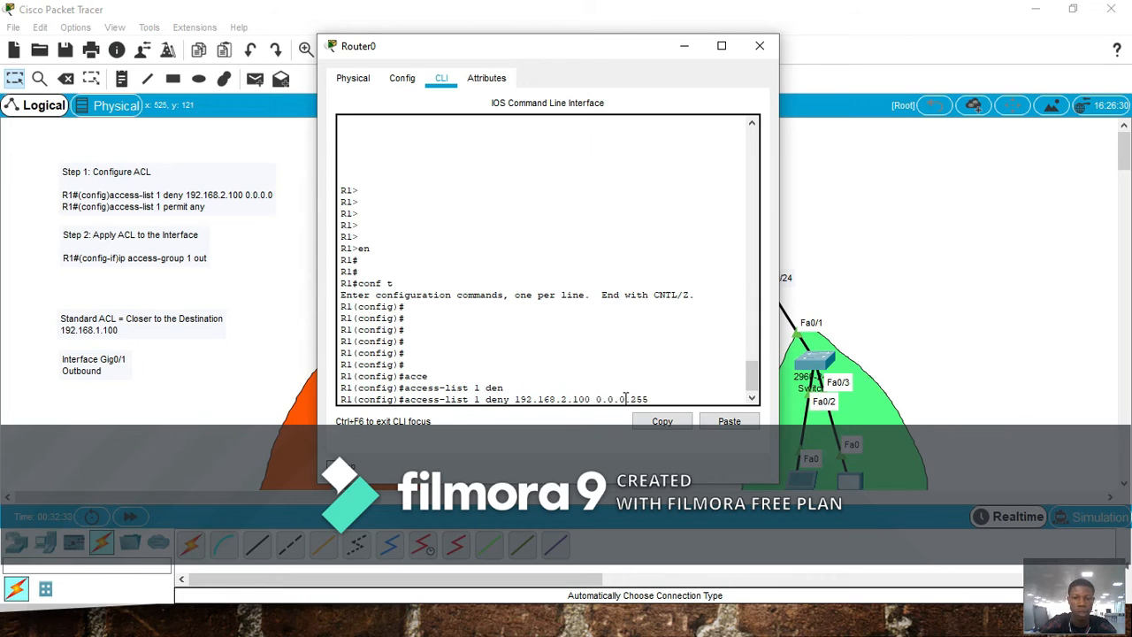
key(Right)
key(Right)
key(BackSpace)
key(BackSpace)
key(BackSpace)
text(0)
Submit the access-list 1 deny 192.168.2.100 0.0.0.0 entry and bring up a fresh configuration prompt.
key(Return)
key(Return)
key(Return)
key(Return)
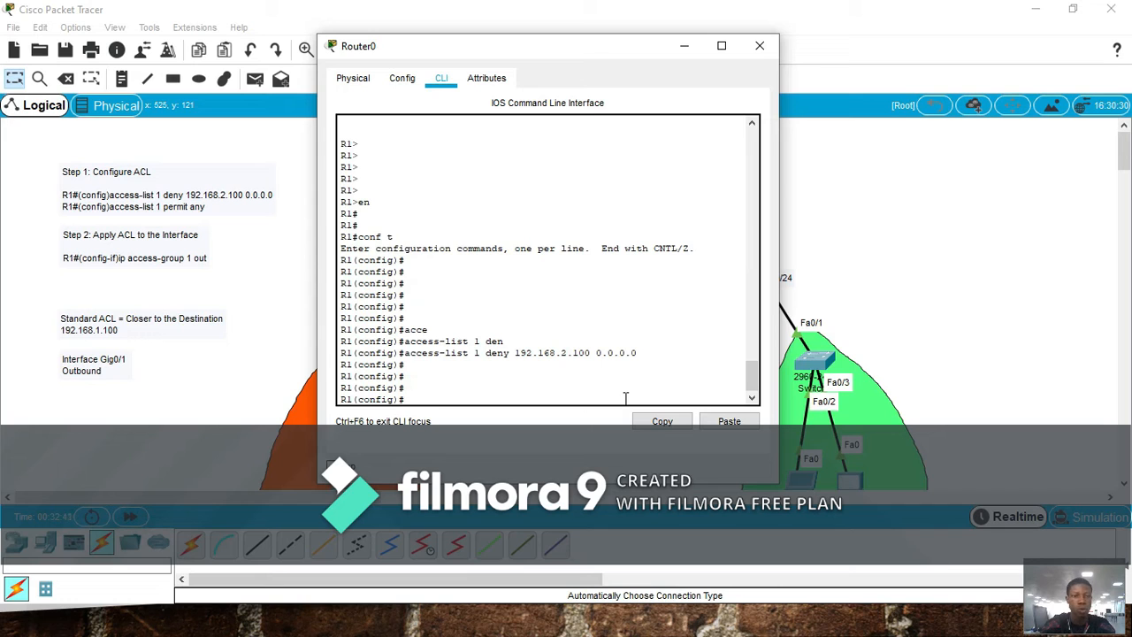
Begin the second access-list 1 entry on R1 with the permit action.
text(acce)
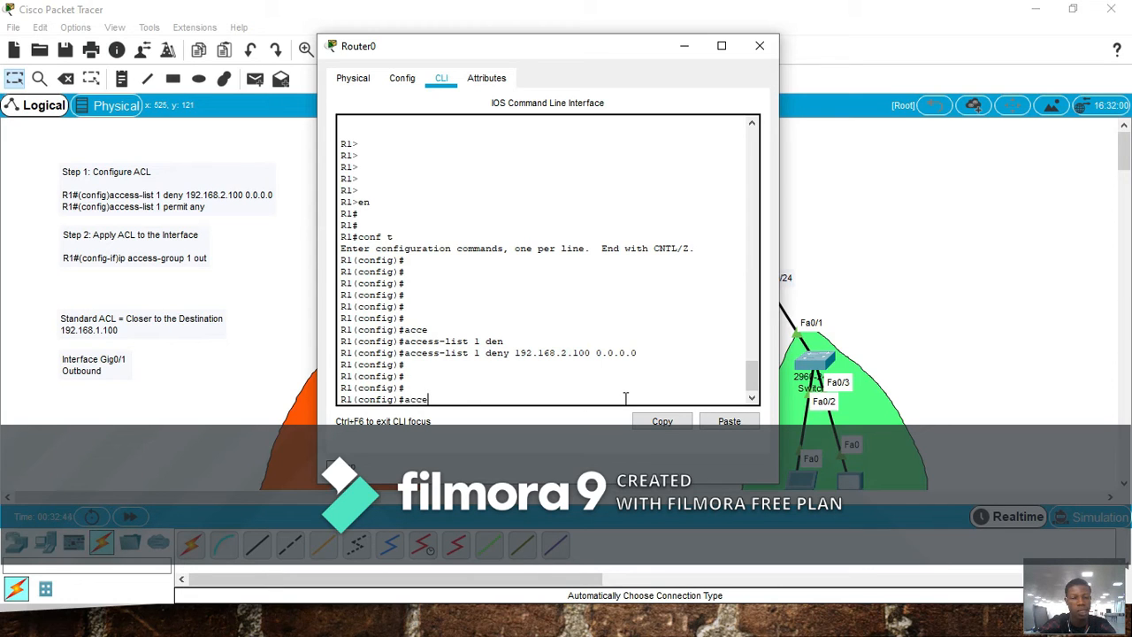
key(Tab)
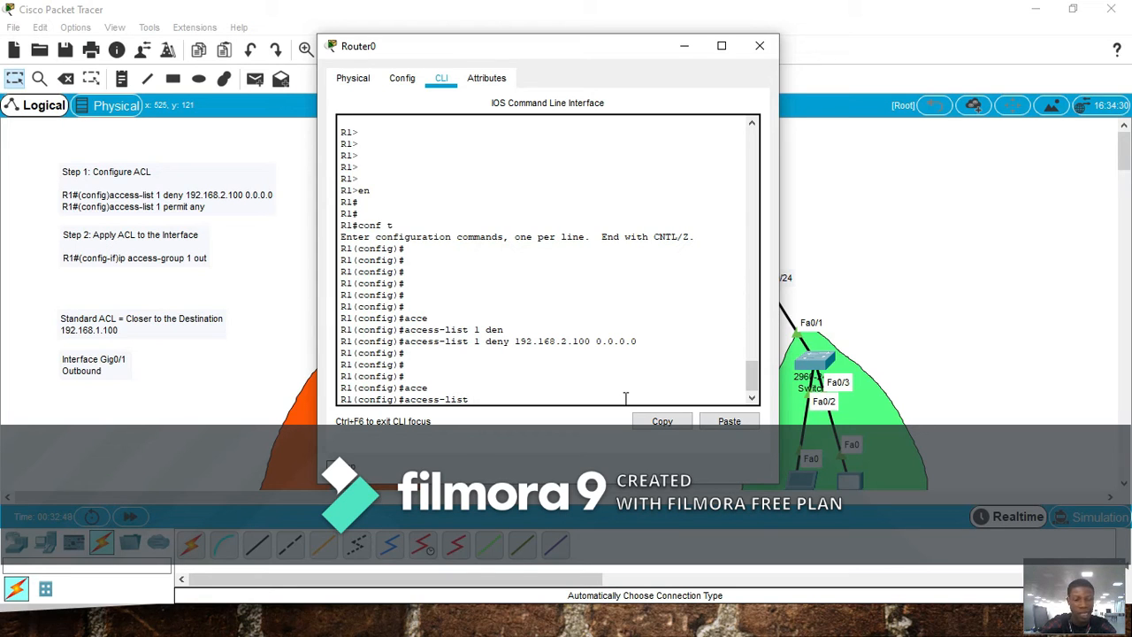
text(1 per)
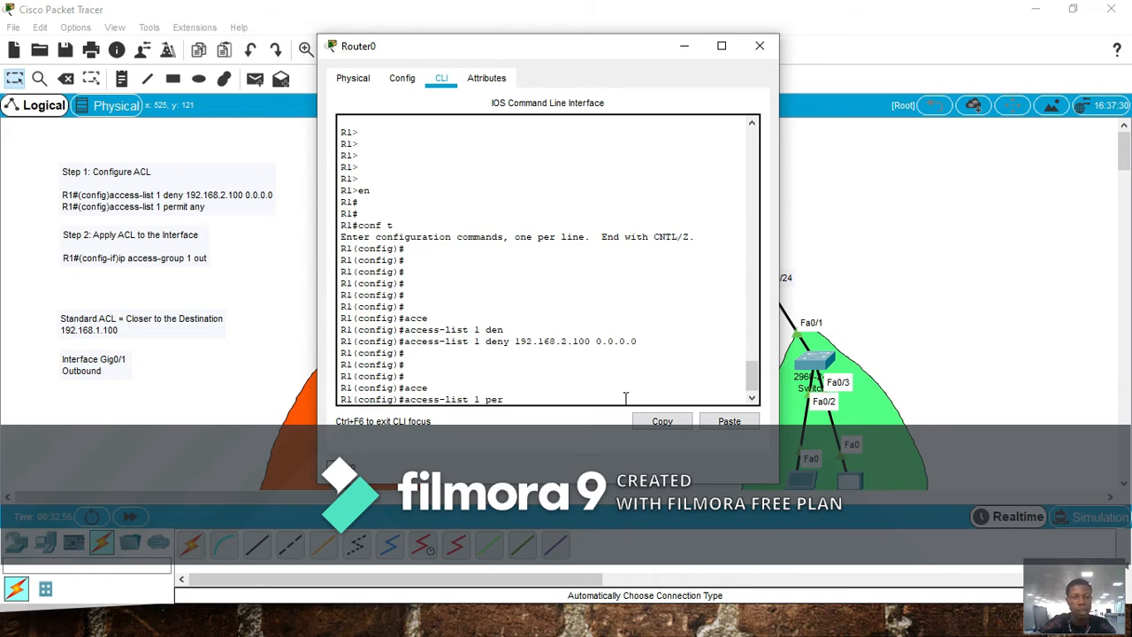
key(Tab)
text(192.)
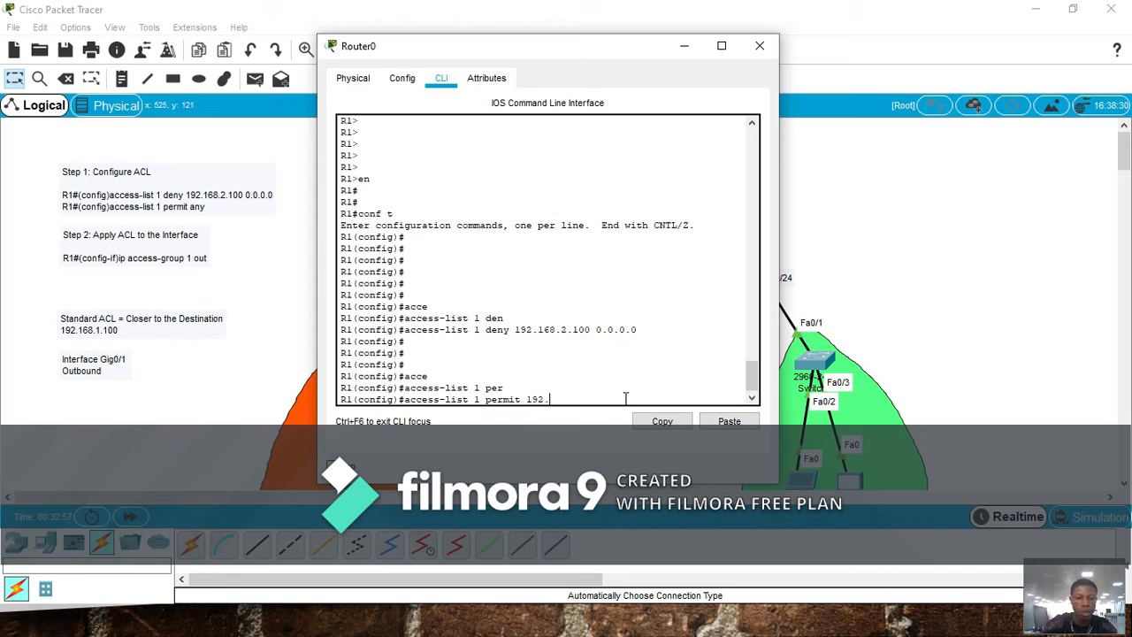
text(168.2.)
key(BackSpace)
key(BackSpace)
key(BackSpace)
key(BackSpace)
key(BackSpace)
key(BackSpace)
key(BackSpace)
key(BackSpace)
key(BackSpace)
key(BackSpace)
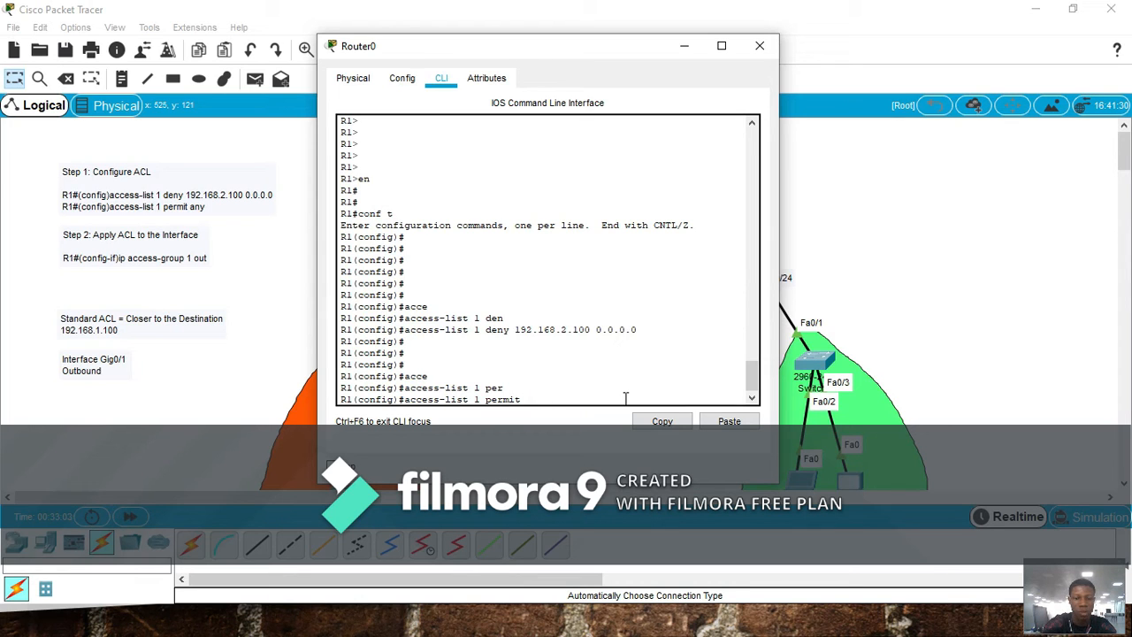
Complete the access-list 1 permit entry with any as the source and submit it.
text(any)
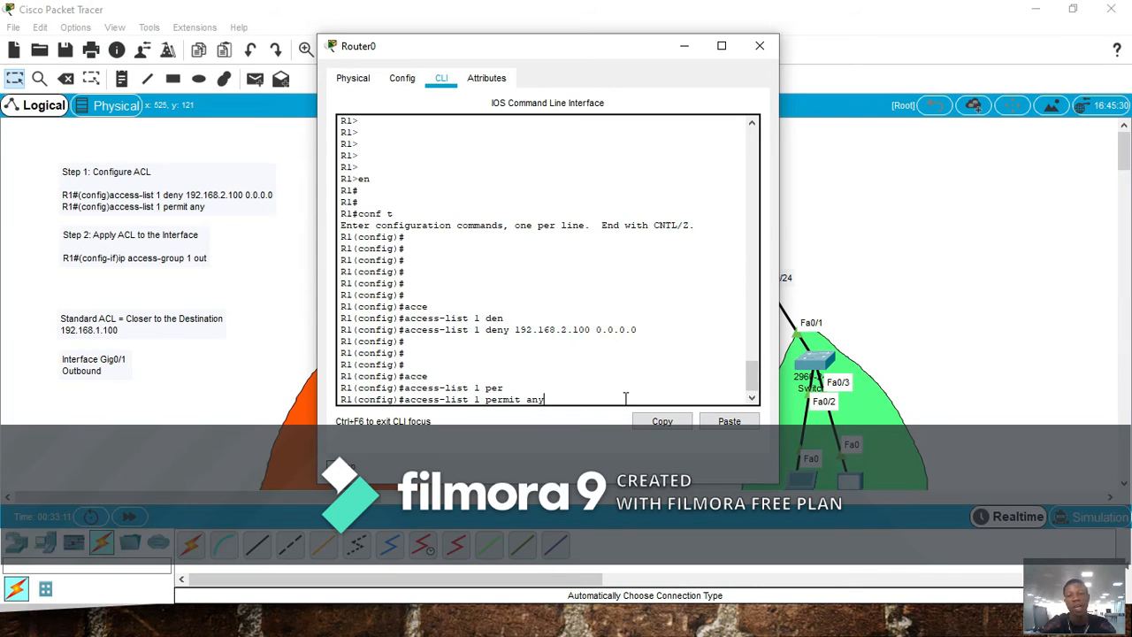
key(Return)
key(Return)
key(Return)
key(Return)
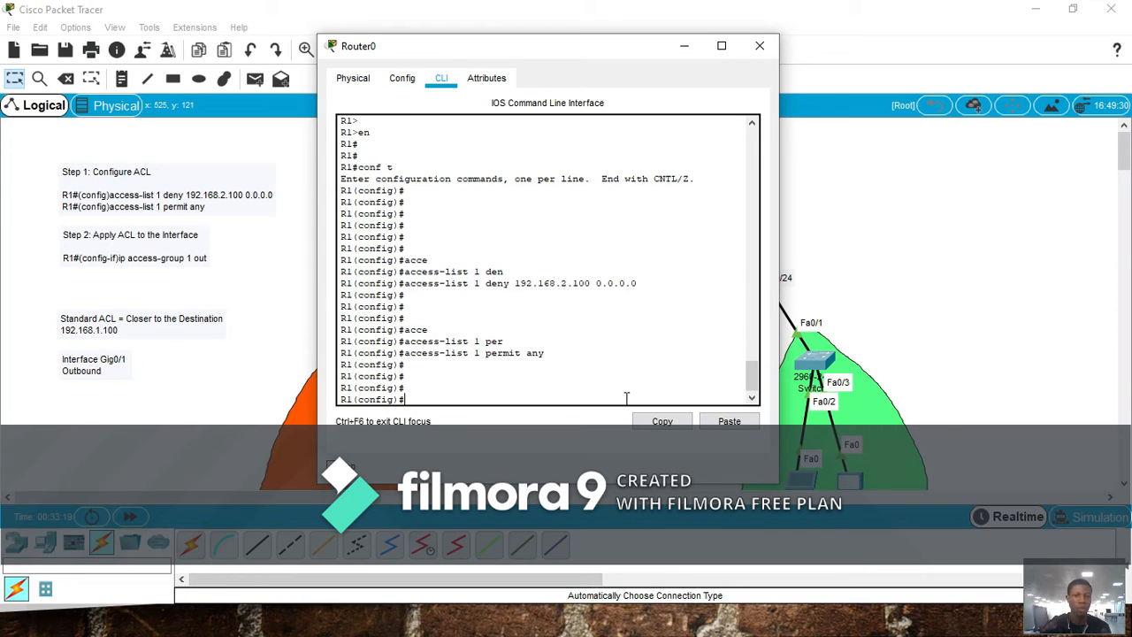
click(497, 399)
key(Return)
key(Return)
key(Return)
key(Return)
key(Return)
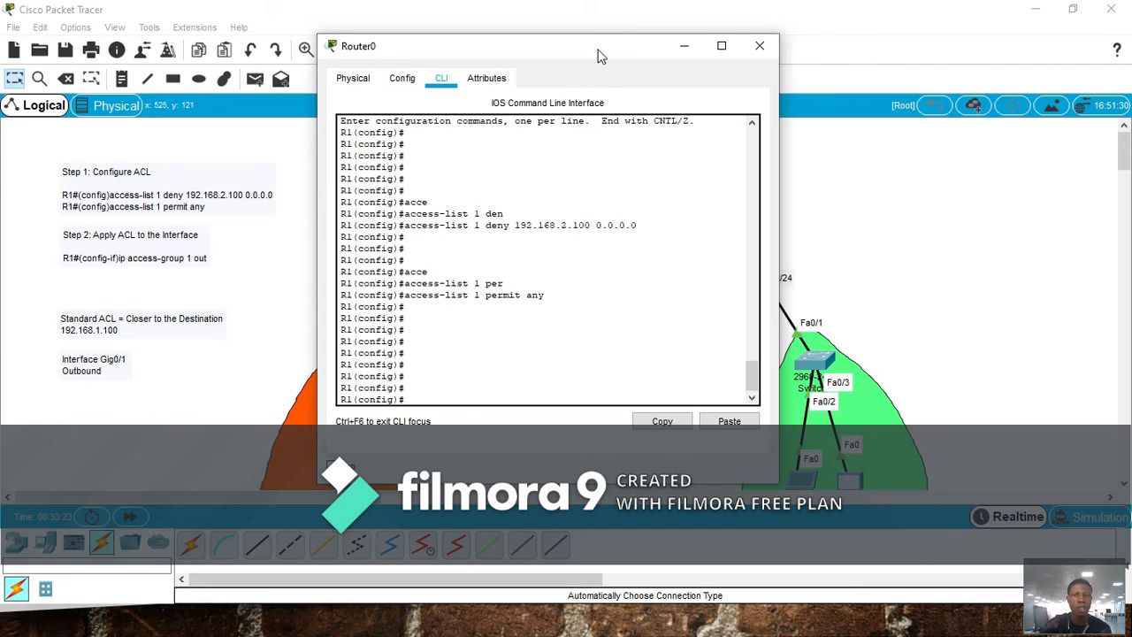
Clear the Router0 window away and review the ACL notes, the Gig0/1 link and the source and destination networks in the topology.
click(683, 46)
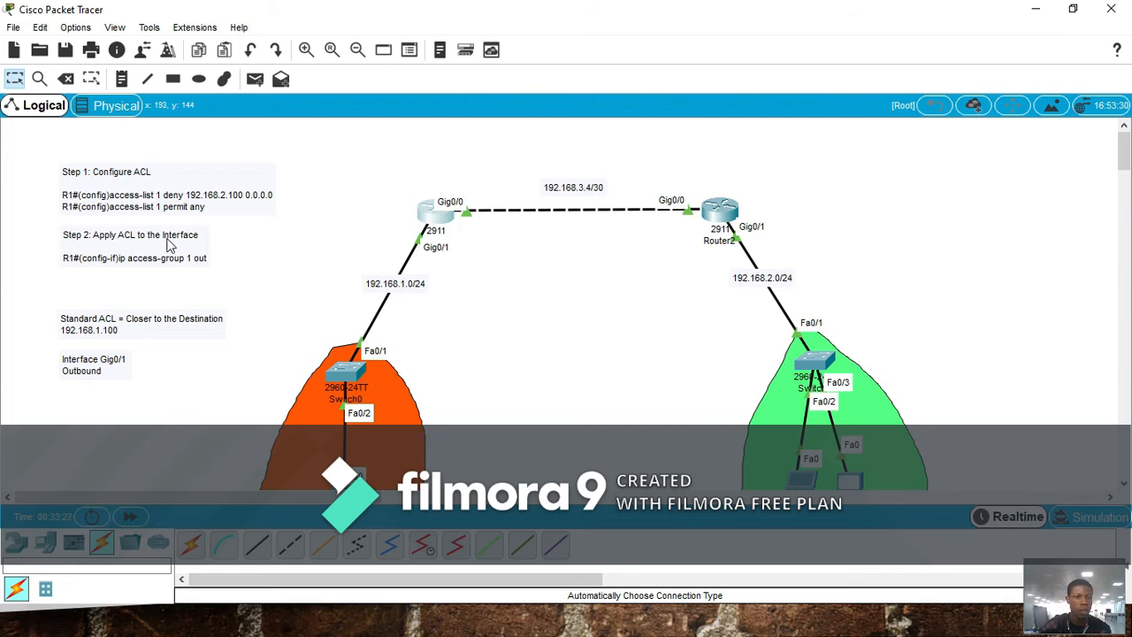
click(468, 312)
scroll(406, 366, down, 5)
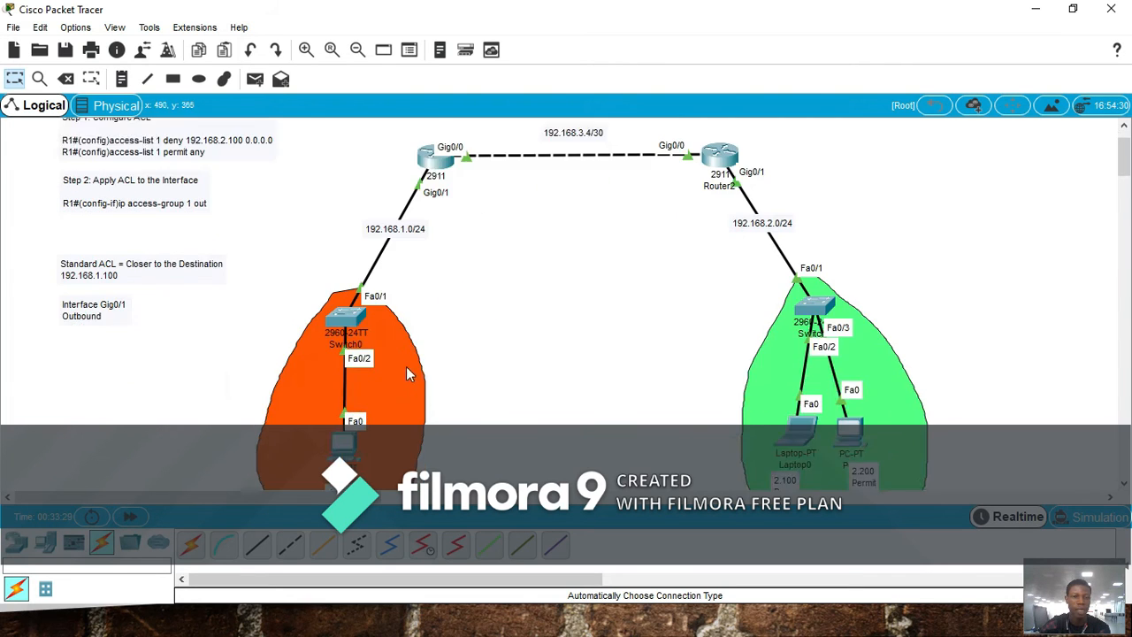
scroll(347, 394, up, 4)
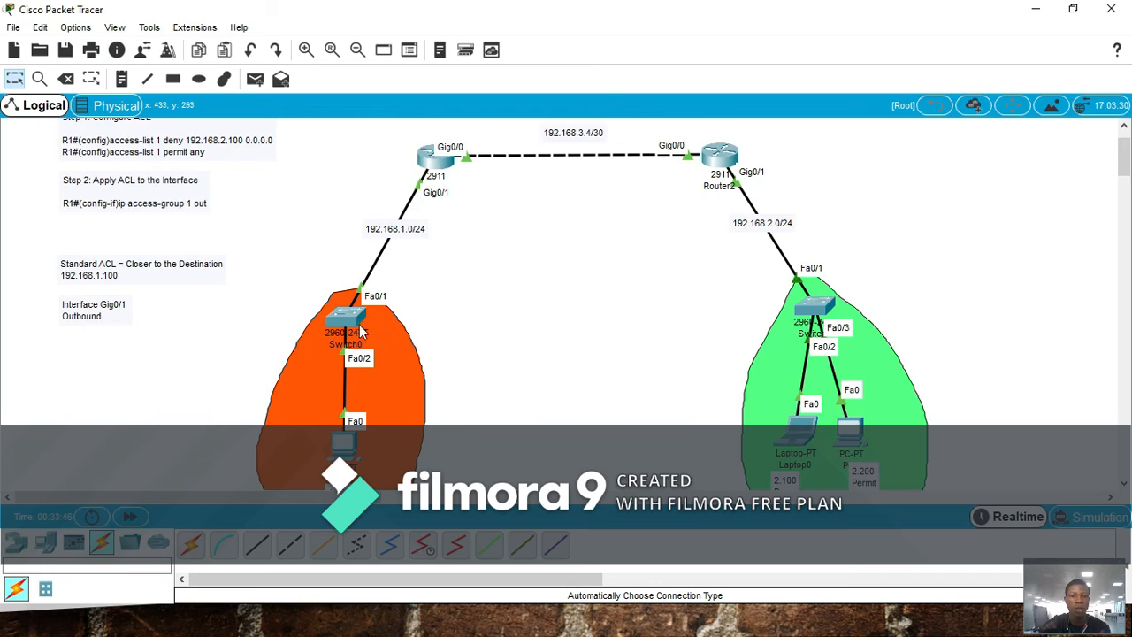
scroll(358, 365, down, 2)
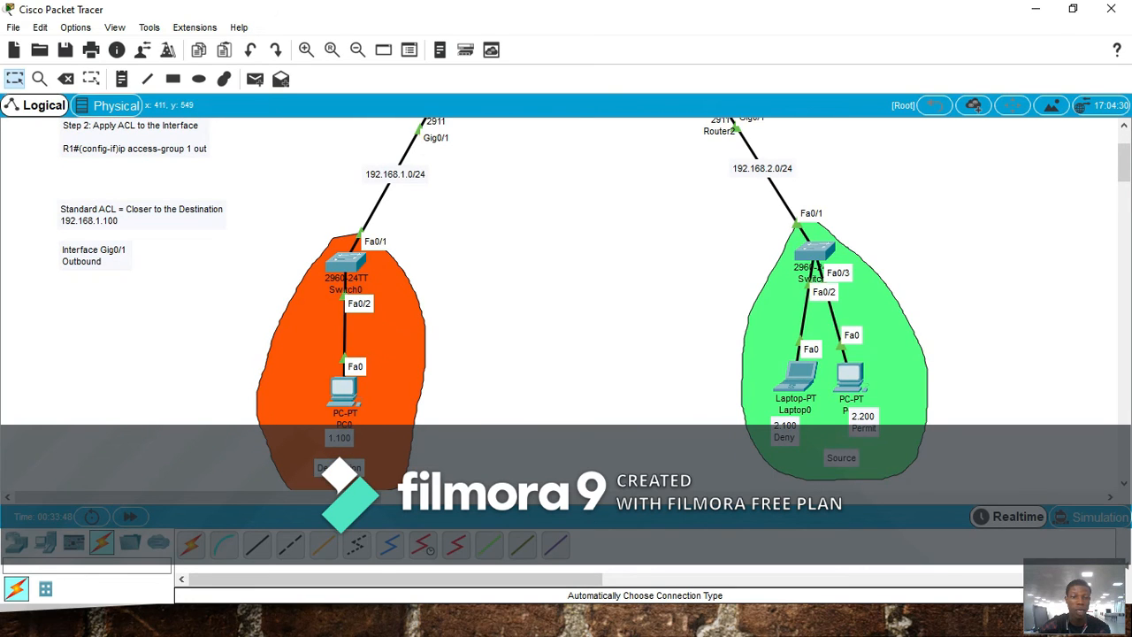
scroll(350, 346, up, 2)
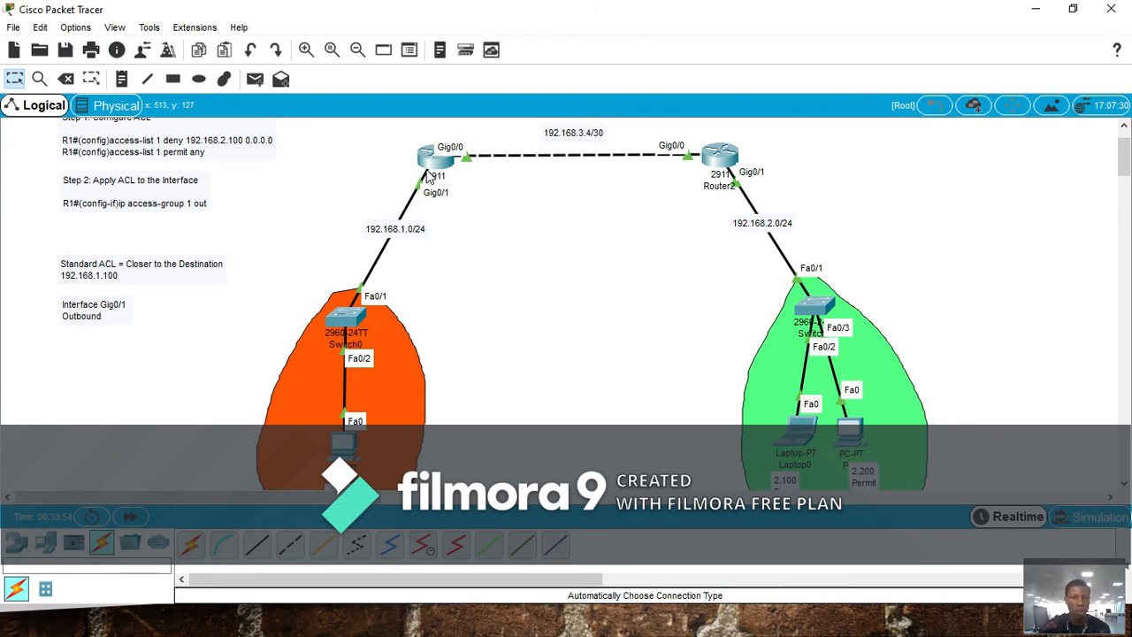
scroll(389, 310, down, 2)
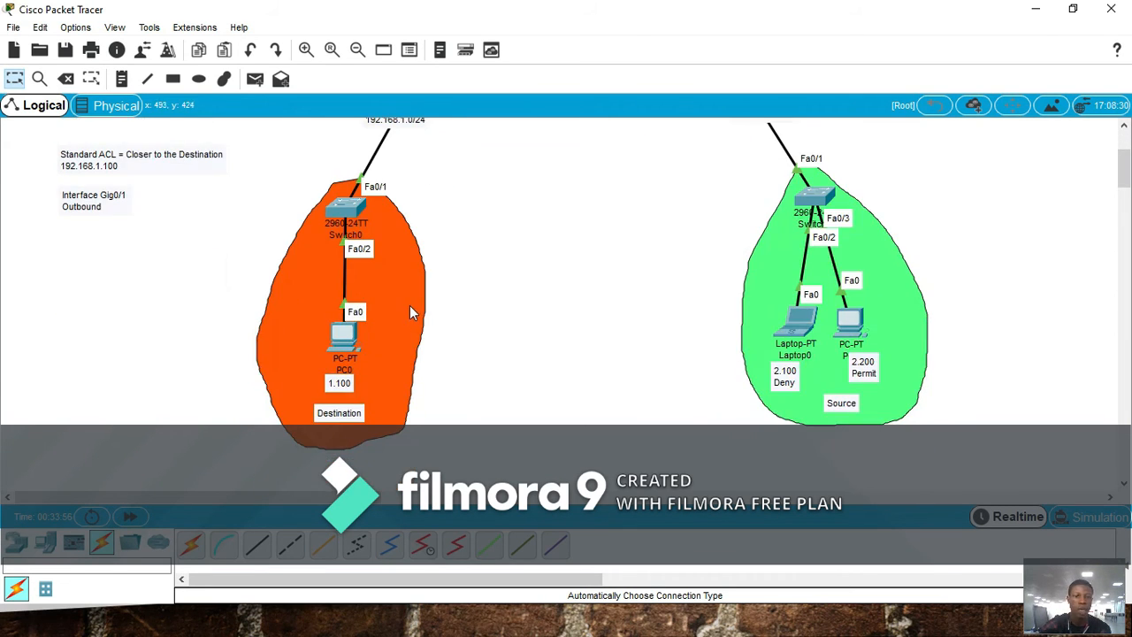
scroll(195, 248, up, 4)
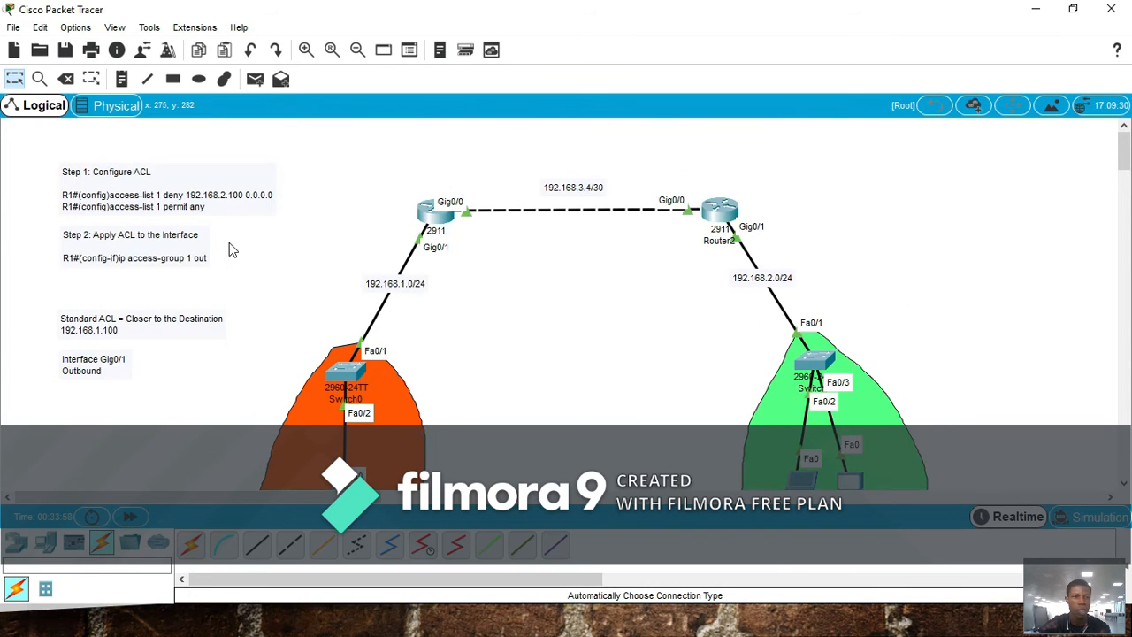
scroll(445, 334, down, 2)
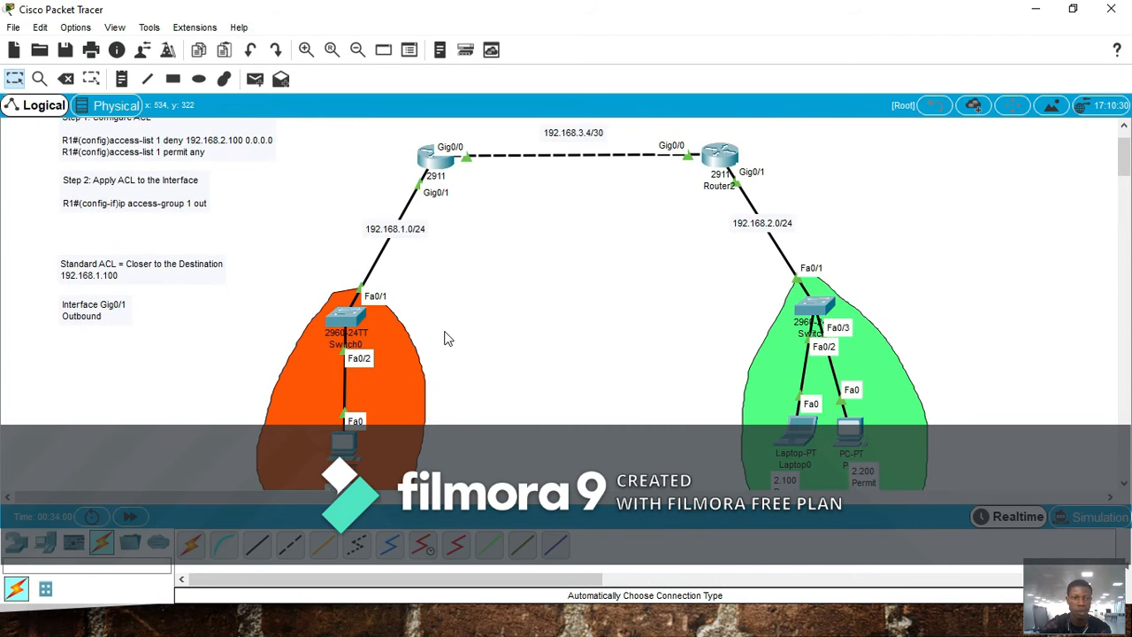
scroll(447, 354, down, 2)
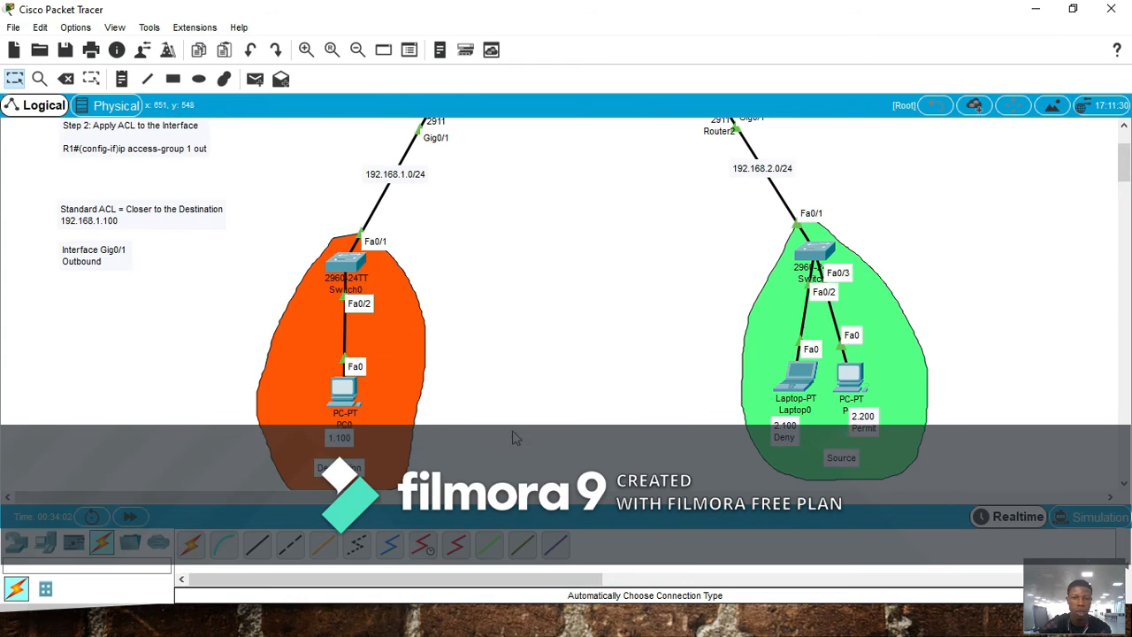
scroll(457, 300, up, 4)
Reopen Router0's command-line interface and leave global configuration mode for privileged EXEC mode.
click(433, 232)
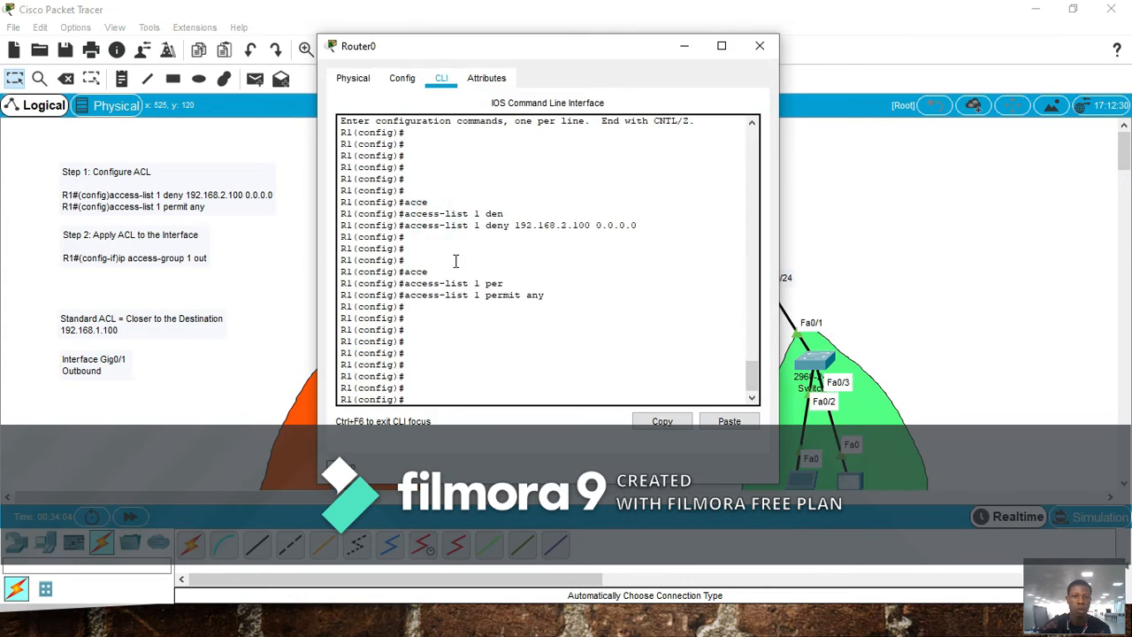
click(434, 389)
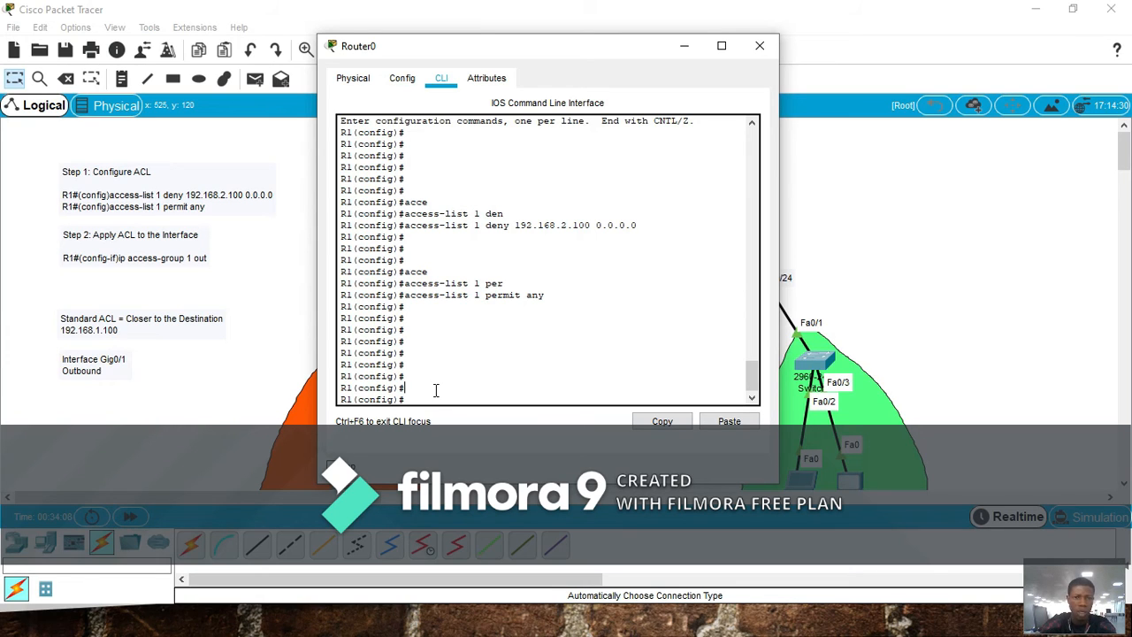
key(Return)
key(Return)
key(Return)
key(Return)
key(Return)
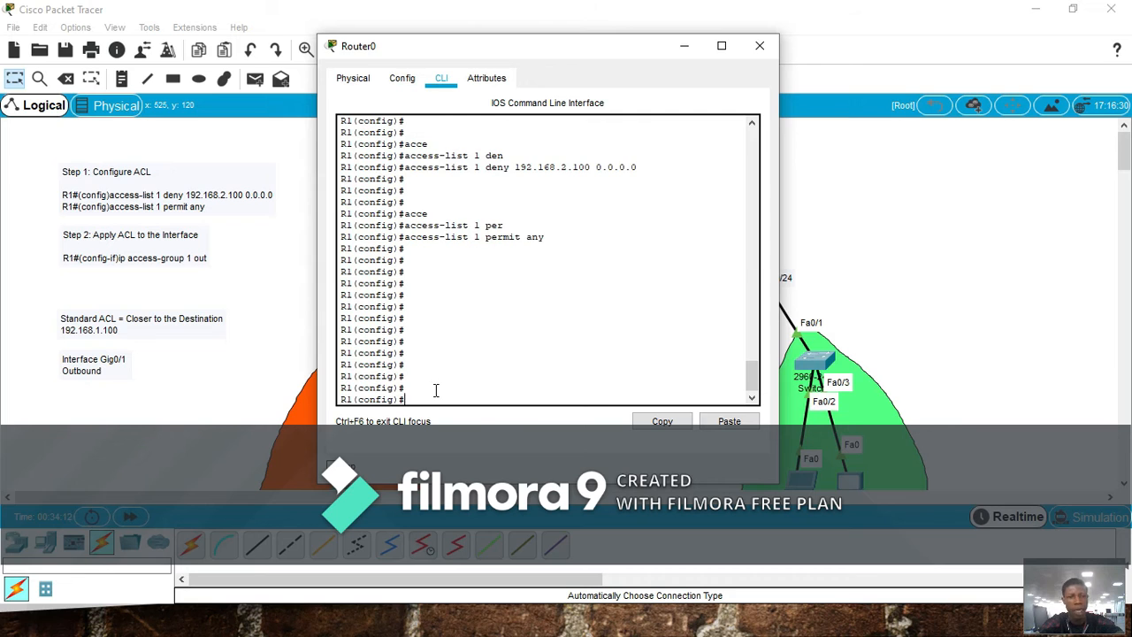
key(ctrl+z)
key(Return)
key(Return)
key(Return)
key(Return)
key(Return)
key(Return)
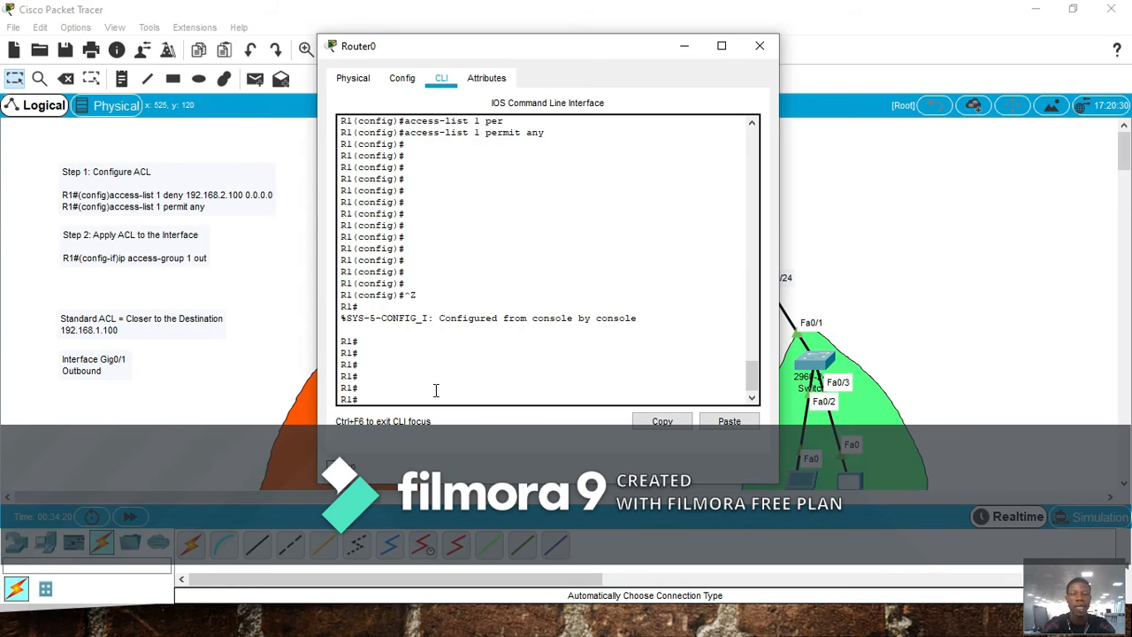
Display R1's running configuration with sh run, page through to the access-list 1 entries and highlight the start of the deny host entry.
text(sh run)
key(Return)
key(Return)
key(Return)
key(Return)
key(Return)
key(Return)
key(Return)
key(Return)
key(Return)
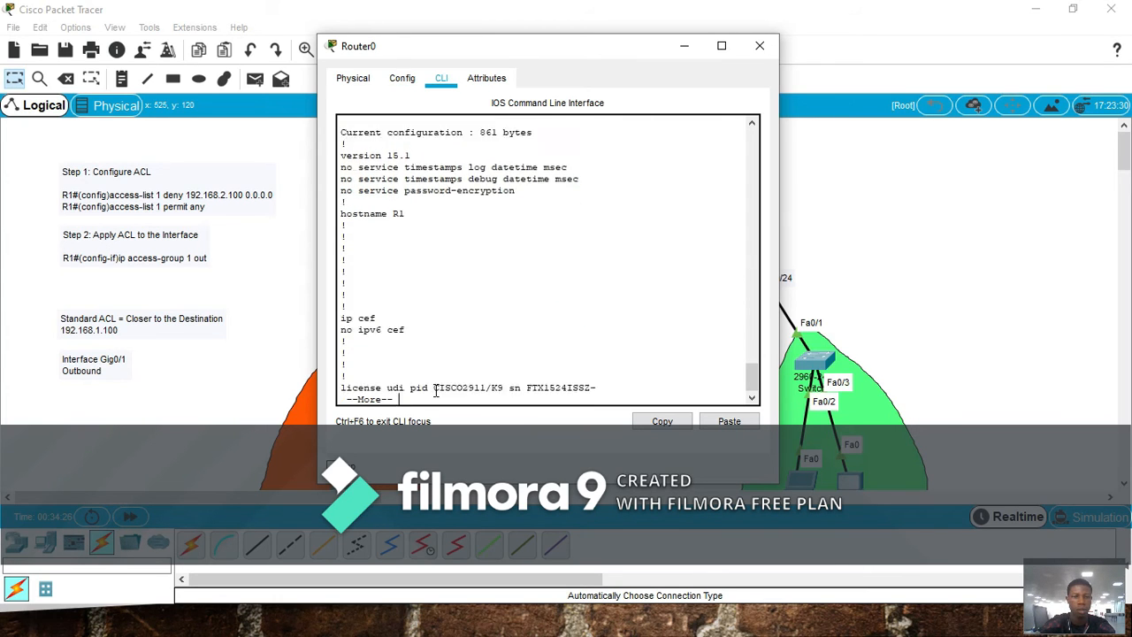
key(Return)
key(Return)
key(Return)
key(Return)
key(Return)
key(Return)
key(Return)
key(Return)
key(Return)
key(Return)
key(Return)
key(Return)
key(Return)
key(Return)
key(Return)
key(Return)
key(Return)
key(Return)
key(Return)
key(Return)
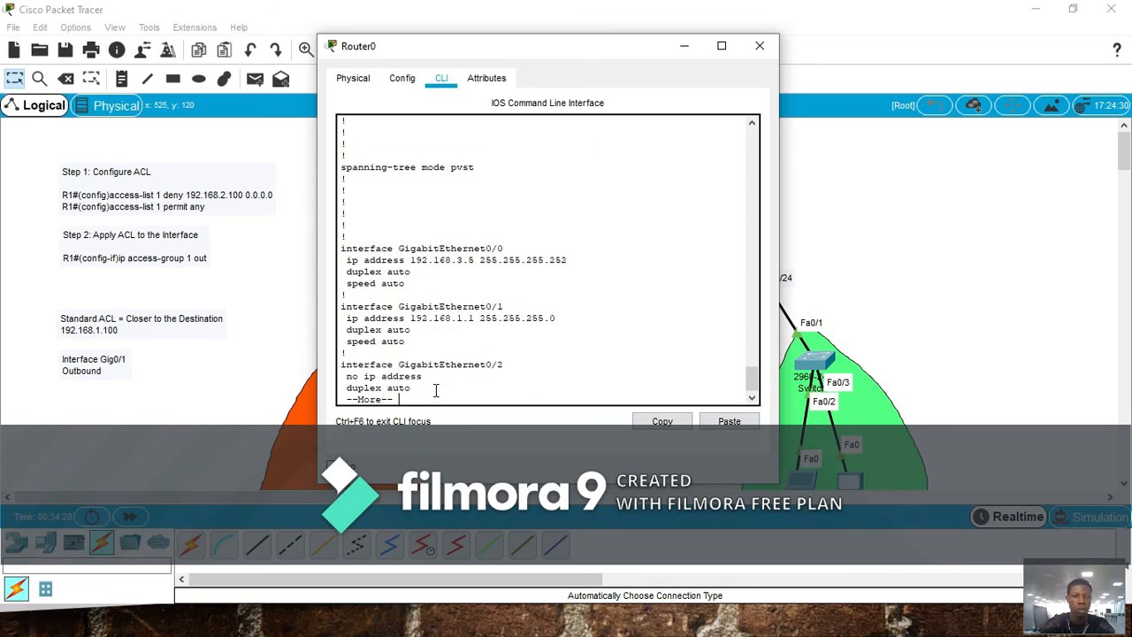
key(Return)
key(Return)
key(Return)
key(Return)
key(Return)
key(Return)
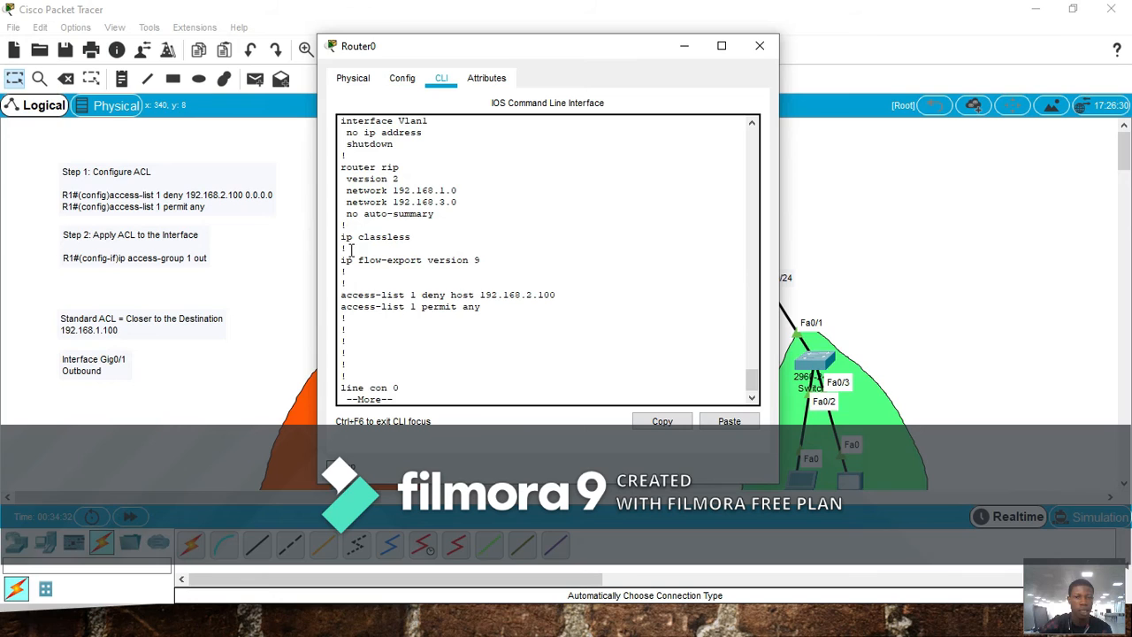
drag(342, 294, 476, 298)
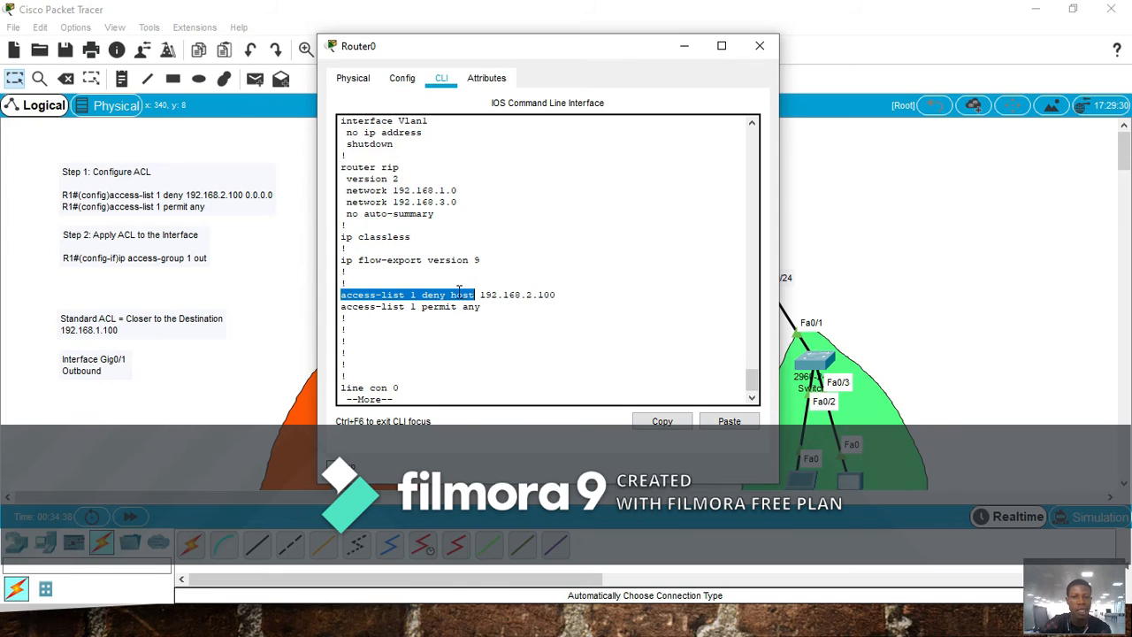
Highlight the complete access-list 1 deny host 192.168.2.100 and permit any entries in the running configuration for review.
click(453, 292)
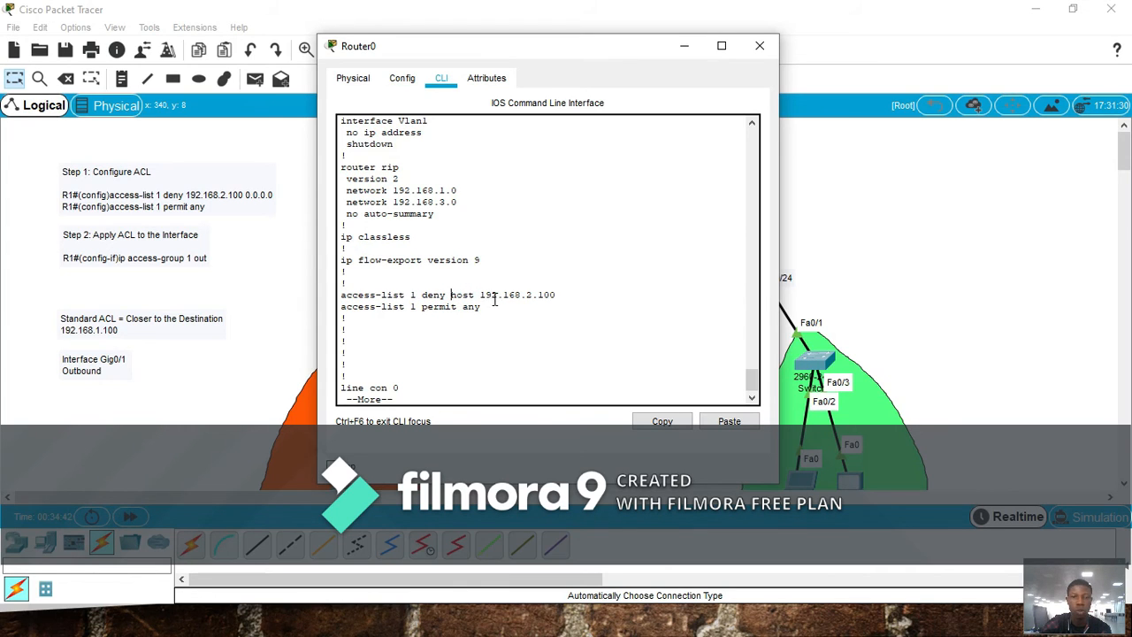
click(557, 296)
drag(557, 296, 343, 295)
click(609, 254)
drag(342, 307, 547, 321)
click(547, 321)
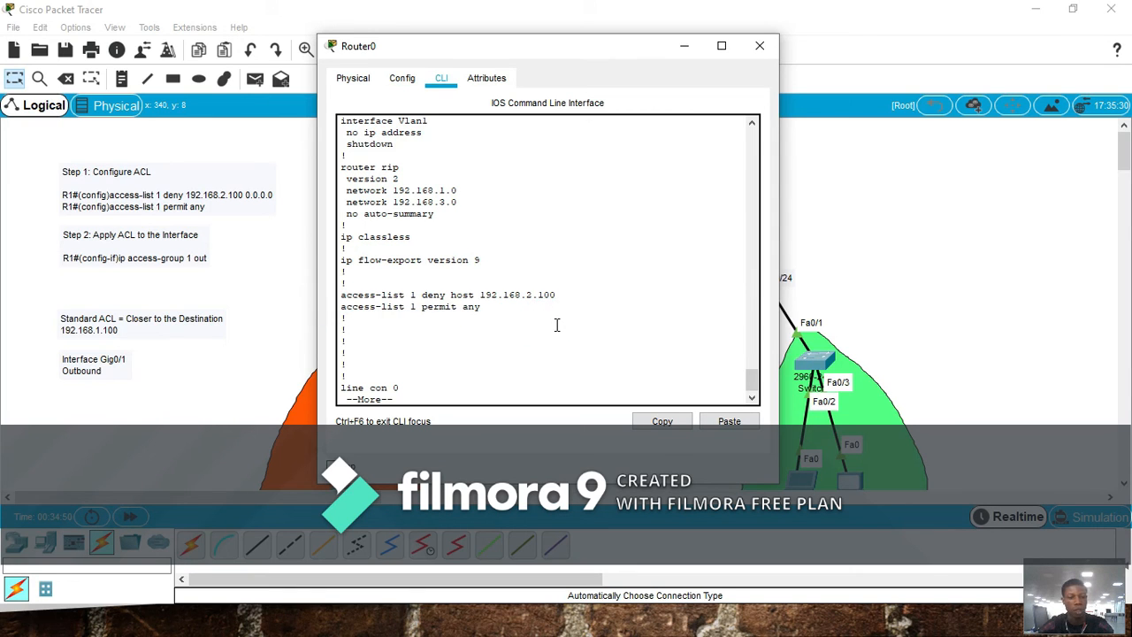
Abort the running-configuration listing and display the router's access lists with sh access-lists.
key(ctrl+c)
key(ctrl+c)
key(Return)
key(Return)
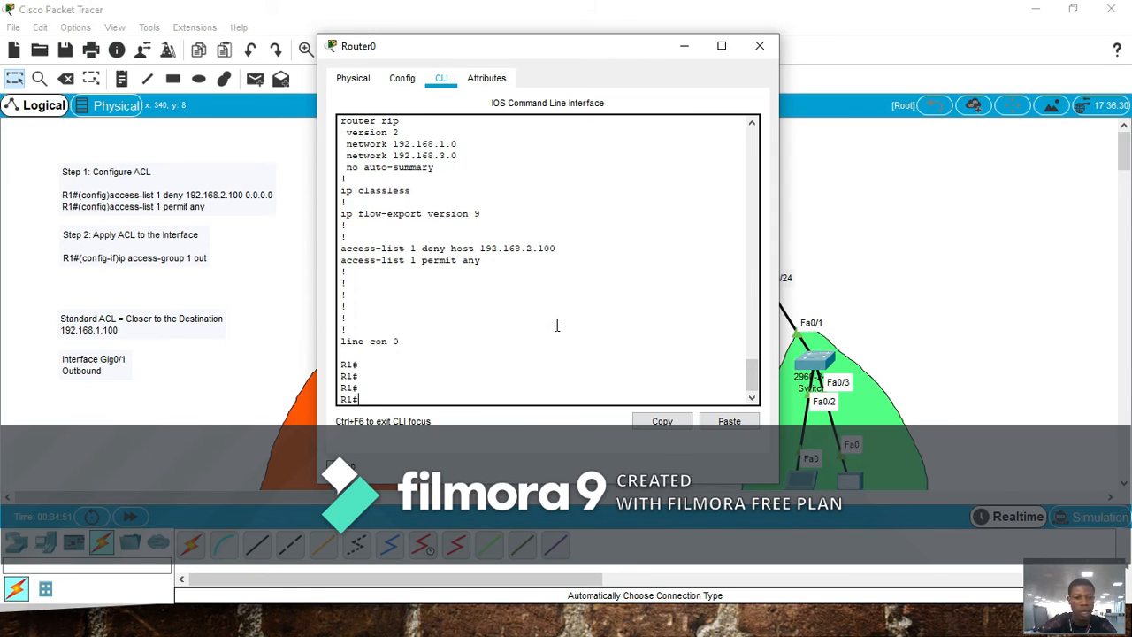
text(sh acc)
key(Tab)
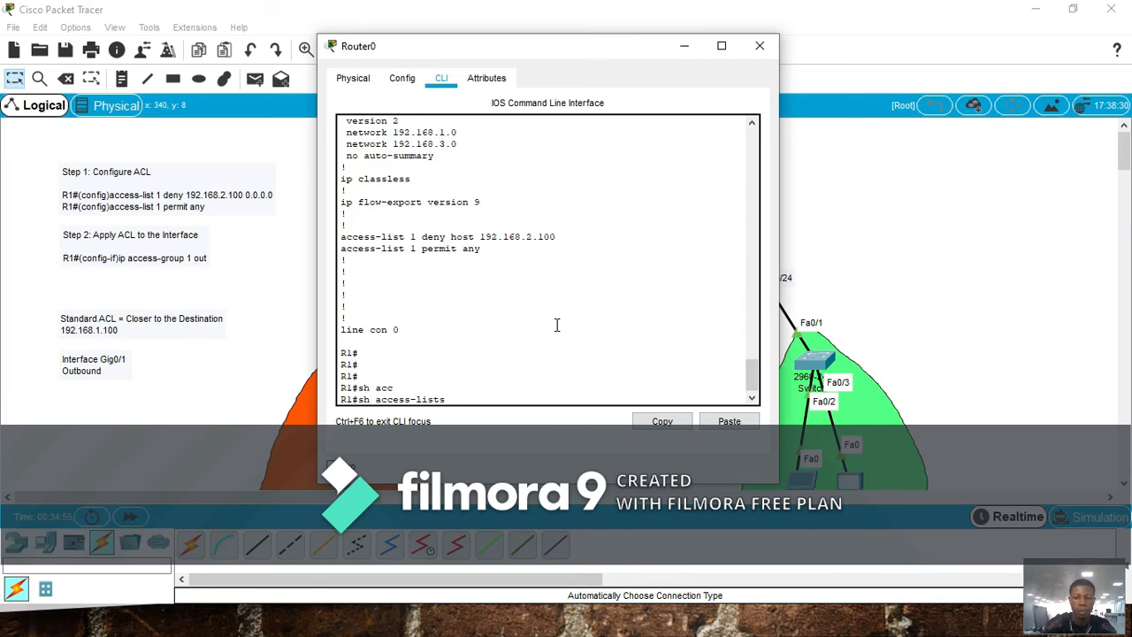
key(Return)
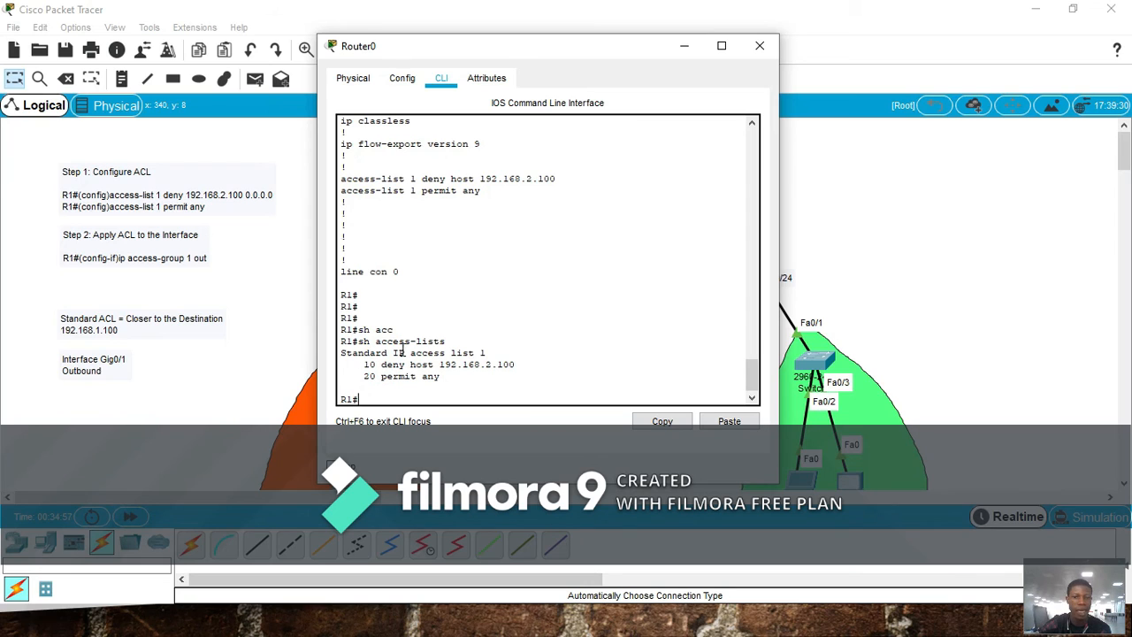
Examine the standard access list 1 output, highlighting its number, the permit any entry and the sequence numbers of both entries.
drag(495, 354, 451, 354)
click(526, 341)
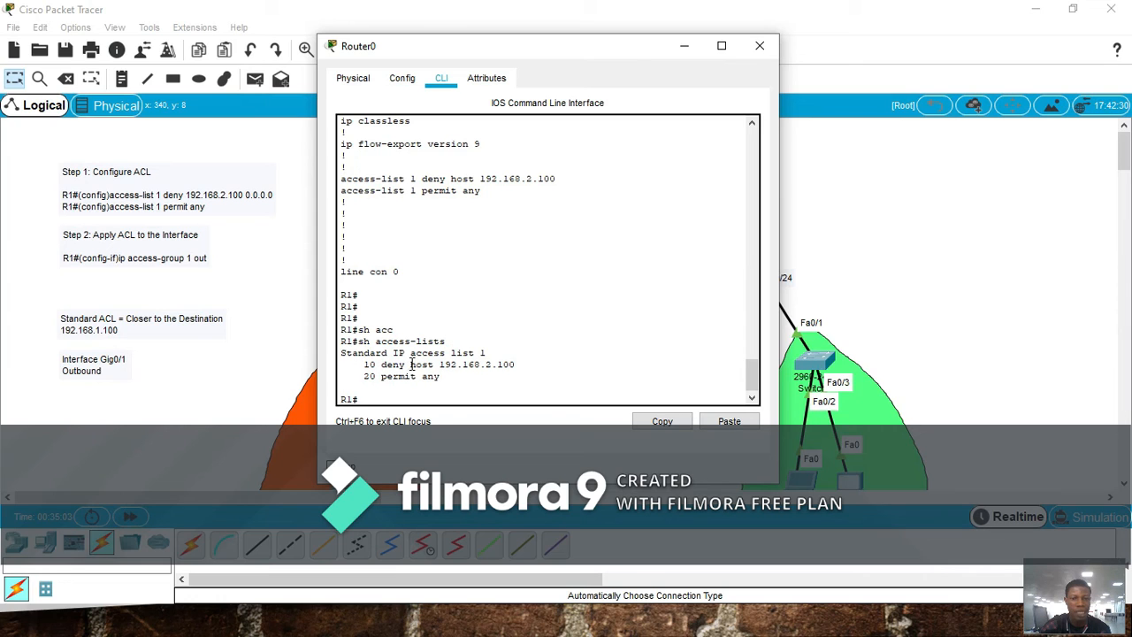
drag(360, 379, 442, 376)
click(475, 379)
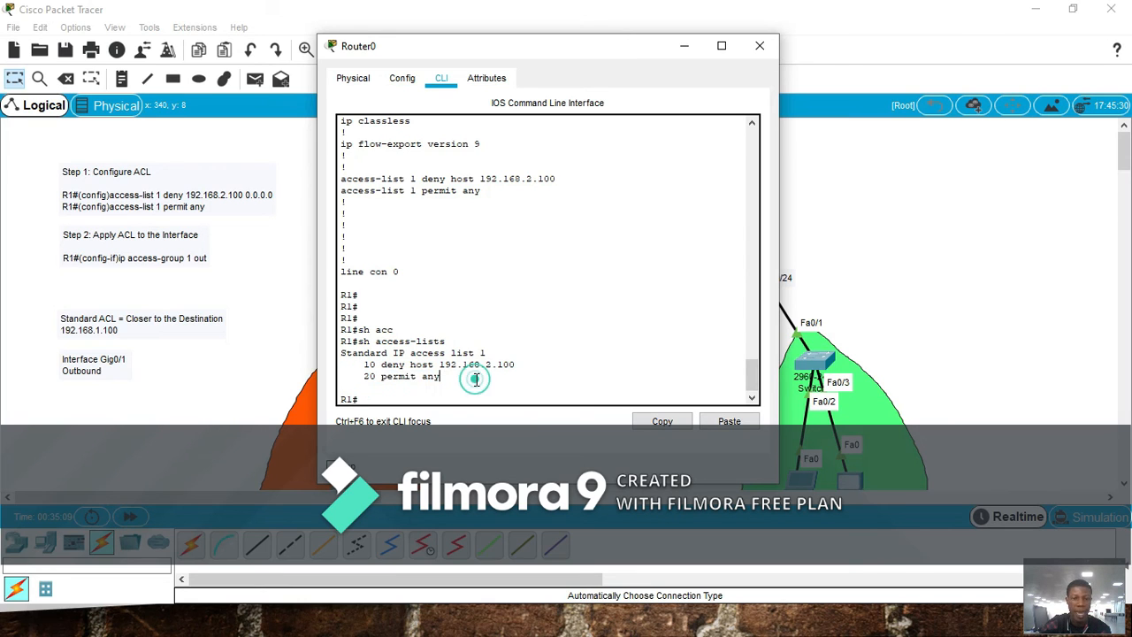
double_click(370, 364)
double_click(363, 375)
click(533, 331)
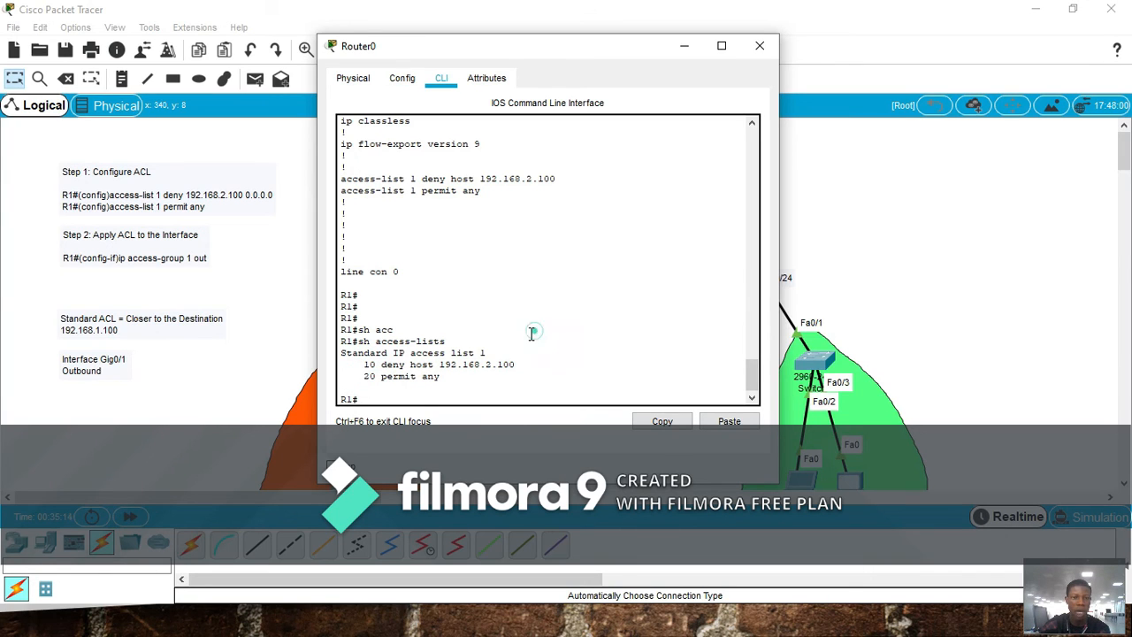
double_click(363, 365)
click(572, 324)
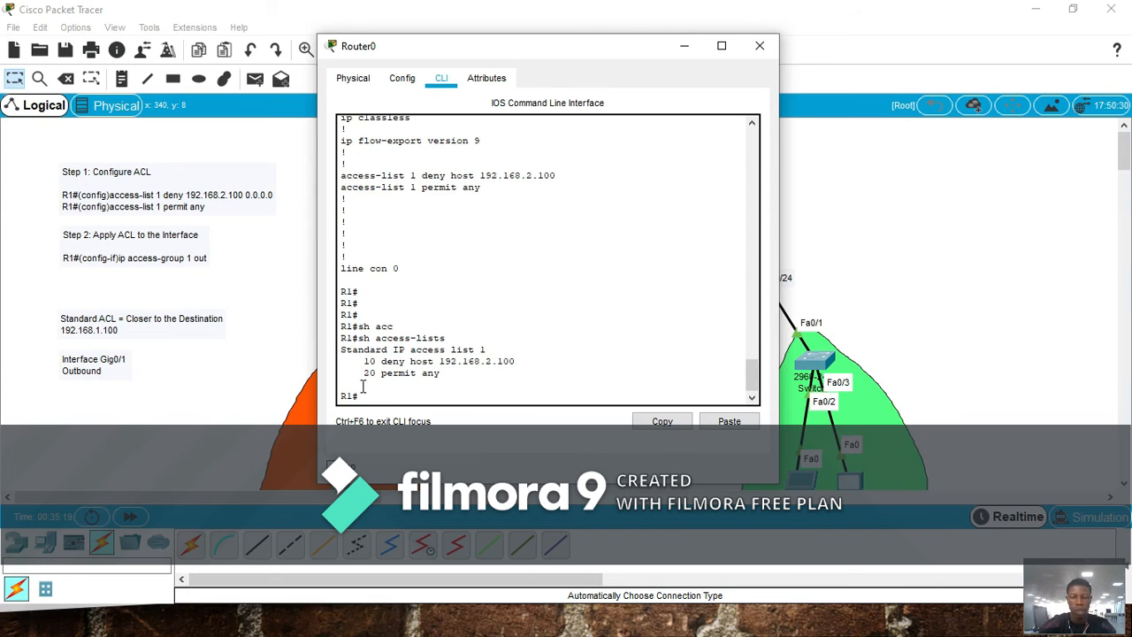
Enter global configuration mode on R1 with conf t.
key(Return)
key(Return)
key(Return)
key(Return)
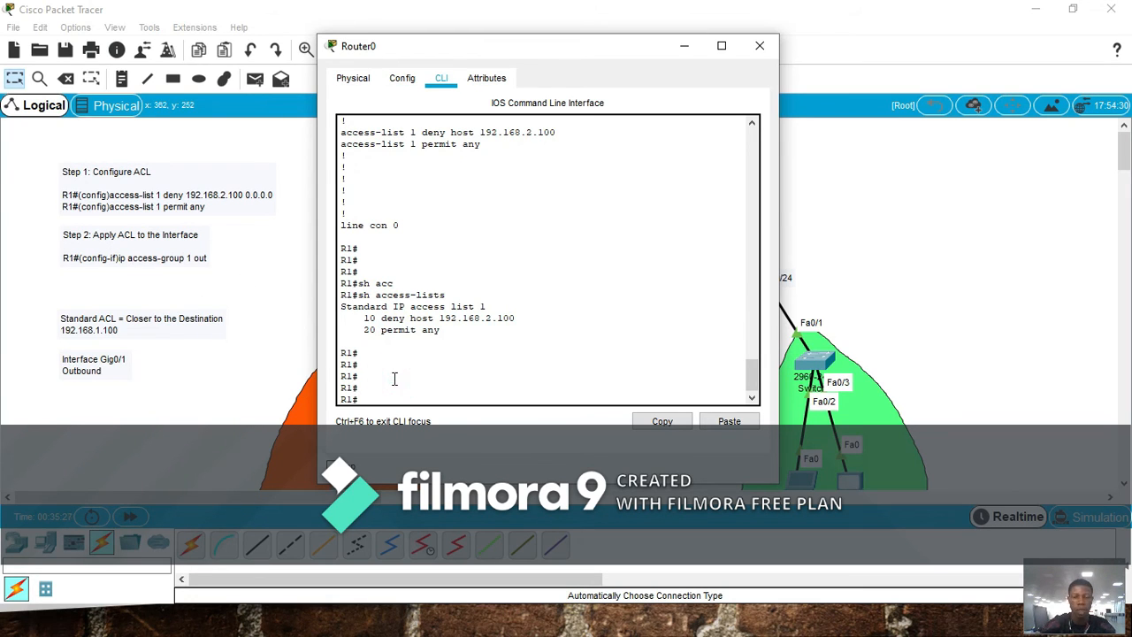
key(Return)
key(Return)
text(conf t)
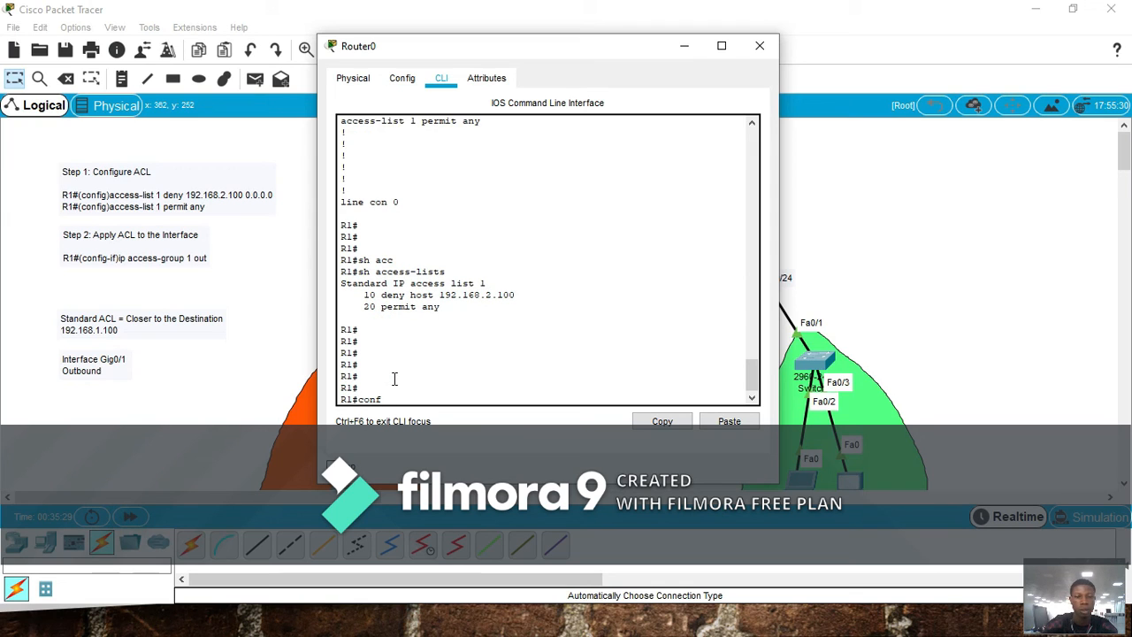
key(Return)
key(Return)
key(Return)
key(Return)
key(Return)
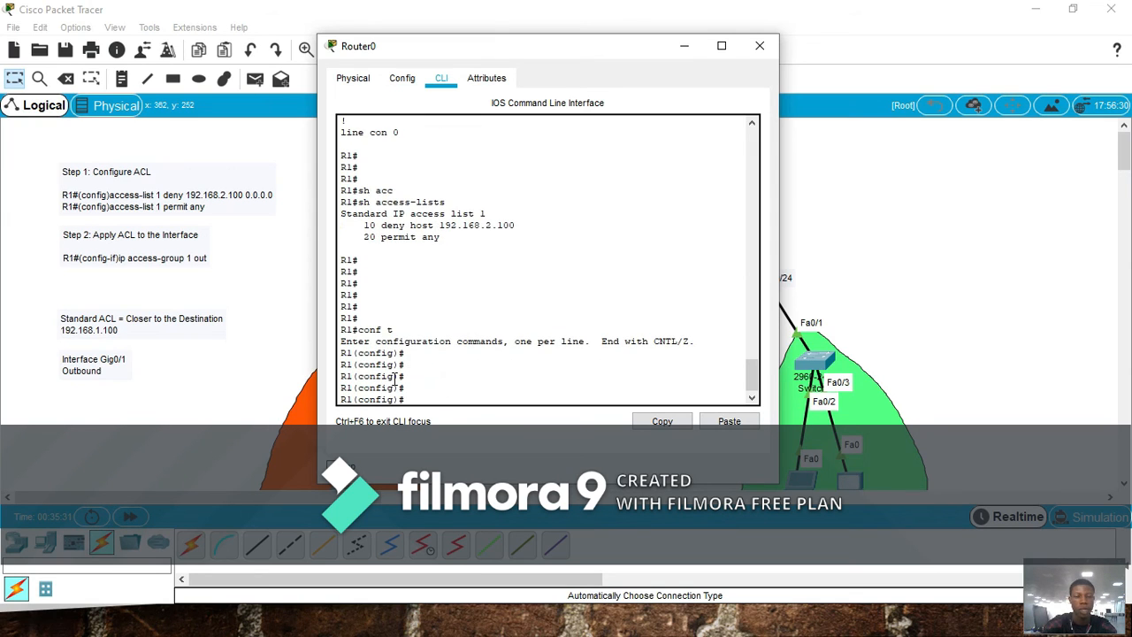
Enter interface configuration mode with int g0/1 and move the Router0 window clear of R1's Gig0/1 link in the topology.
text(int g0/1)
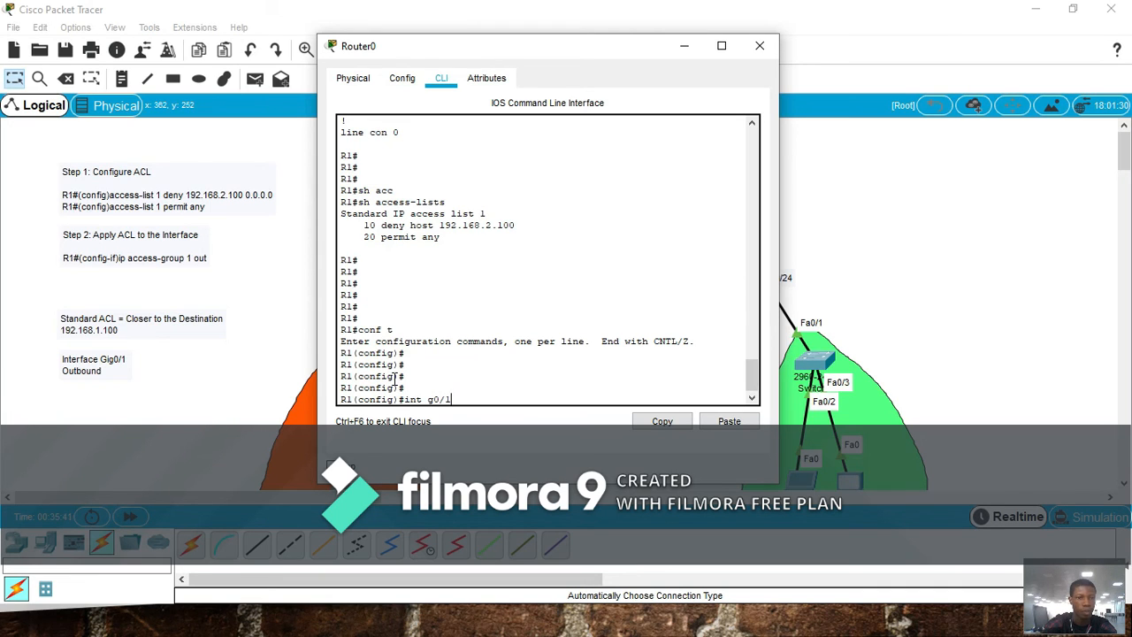
key(Return)
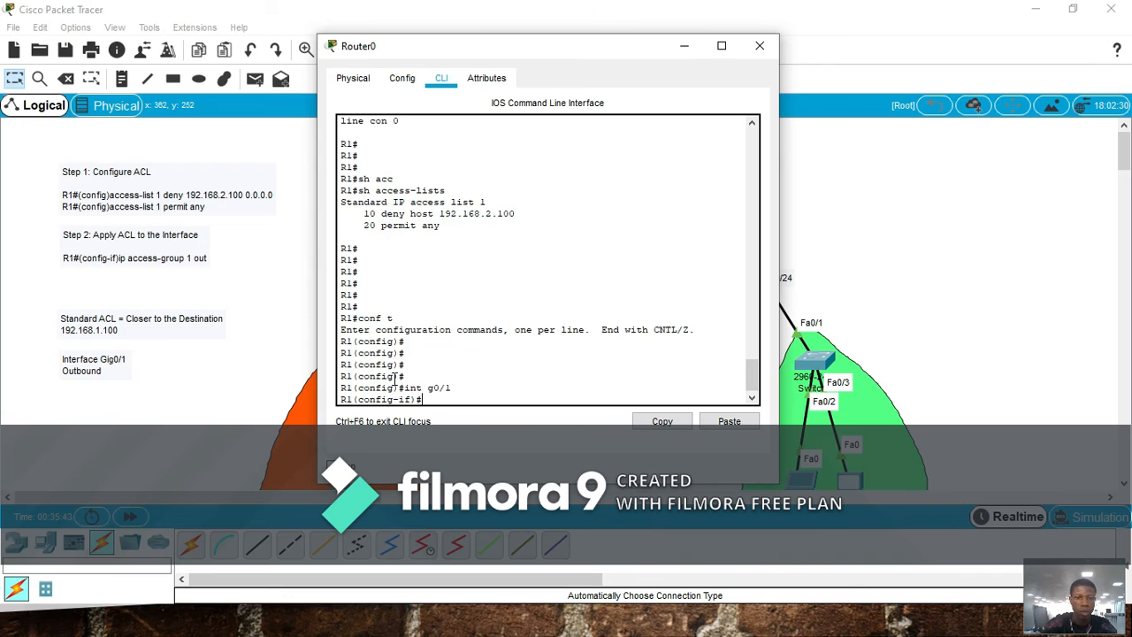
key(Return)
drag(560, 35, 790, 294)
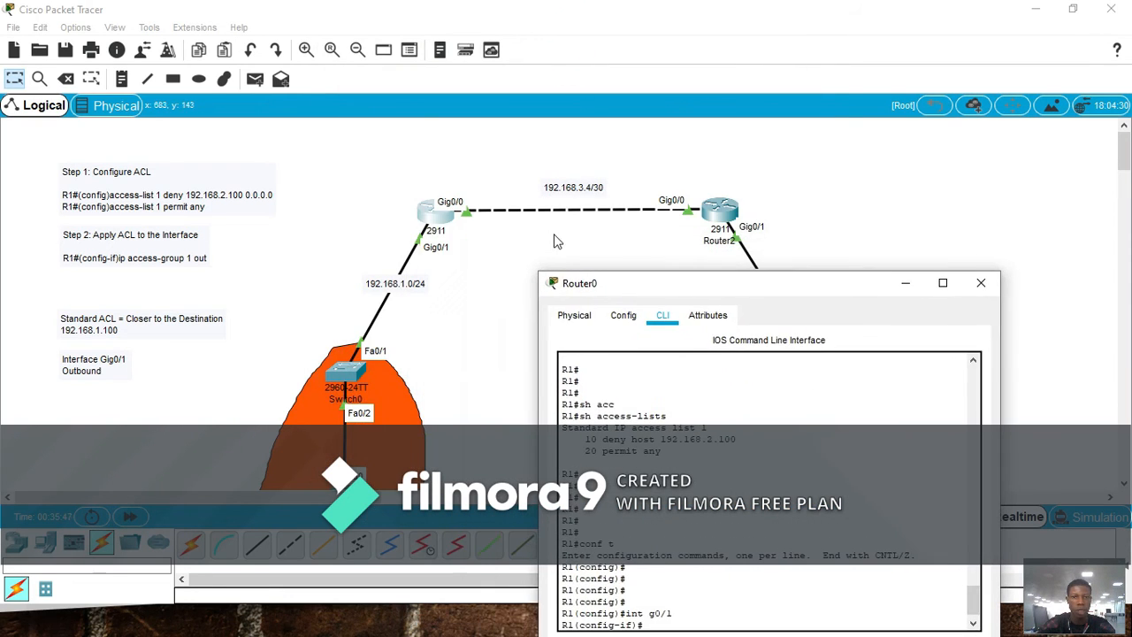
drag(712, 281, 709, 108)
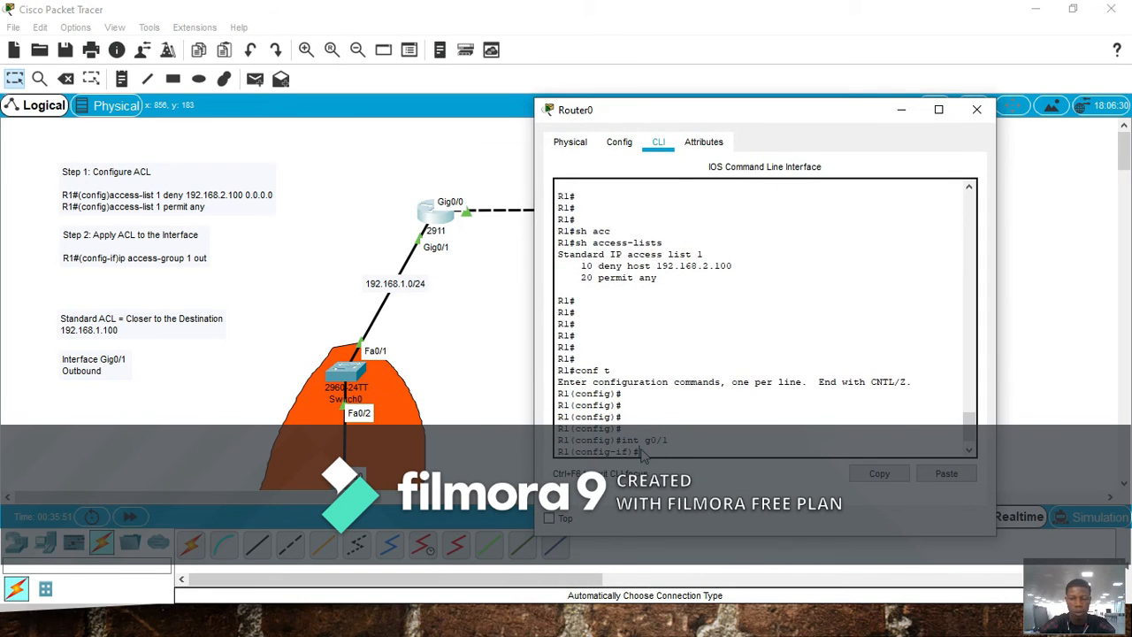
key(Return)
key(Return)
key(Return)
key(Return)
key(Return)
key(Return)
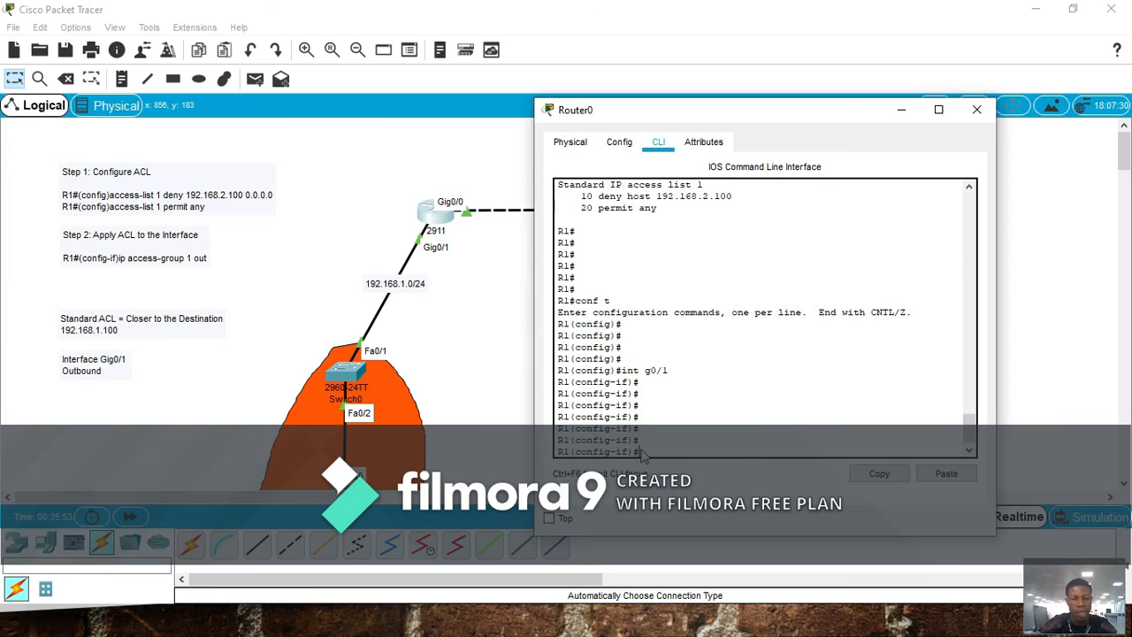
Apply access list 1 outbound on g0/1 with ip access-group 1 out, checking the direction options through the command help.
text(ip)
key(Return)
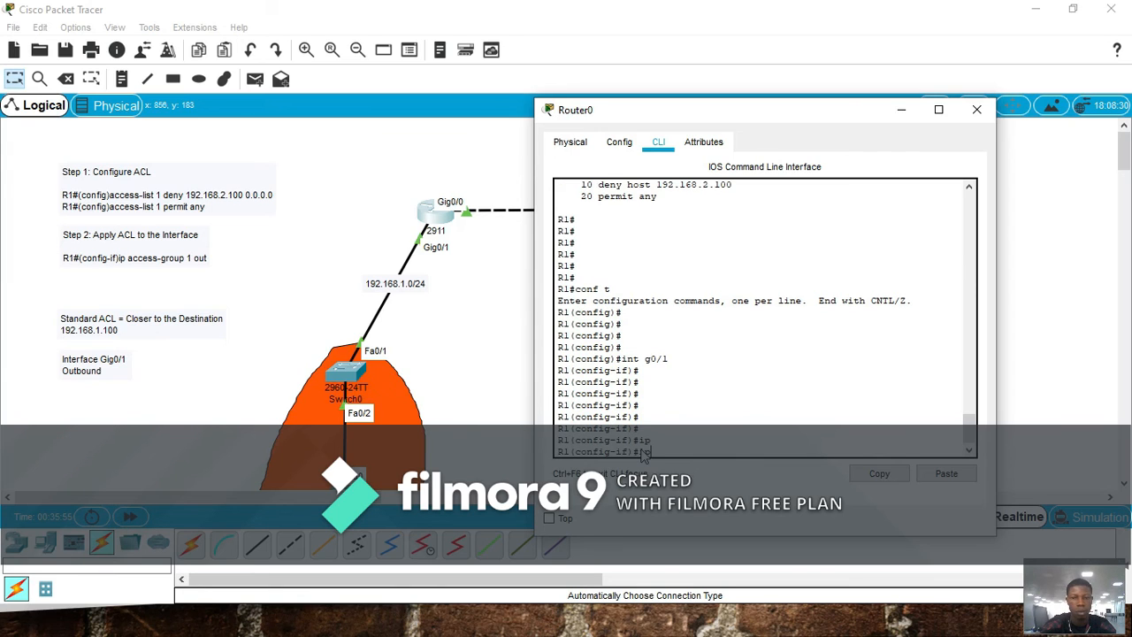
text(ip acc)
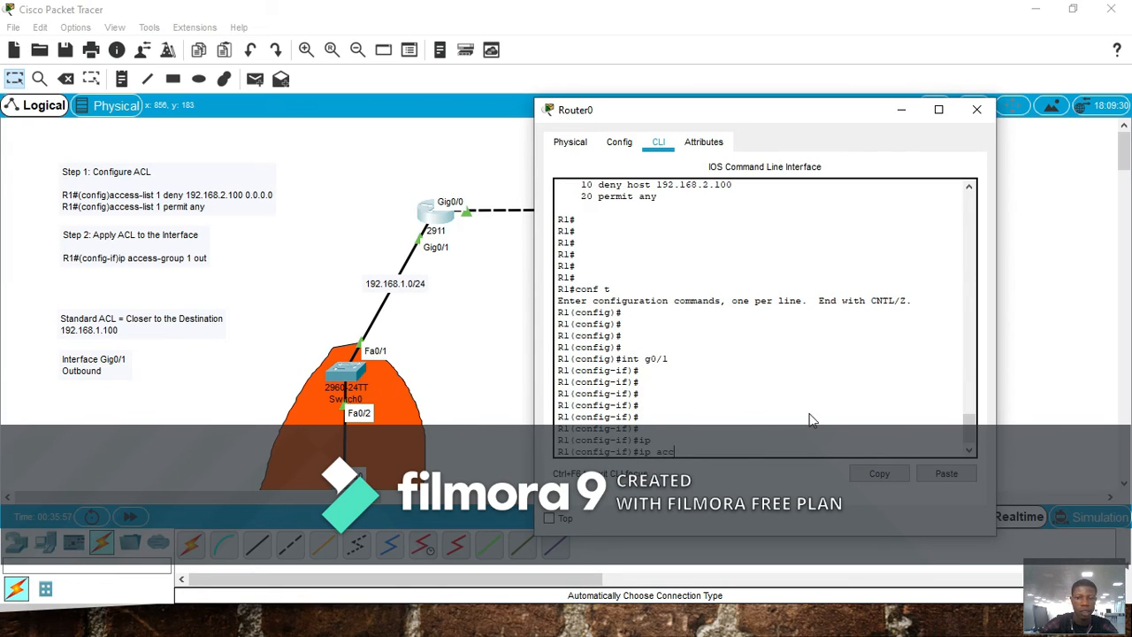
key(Tab)
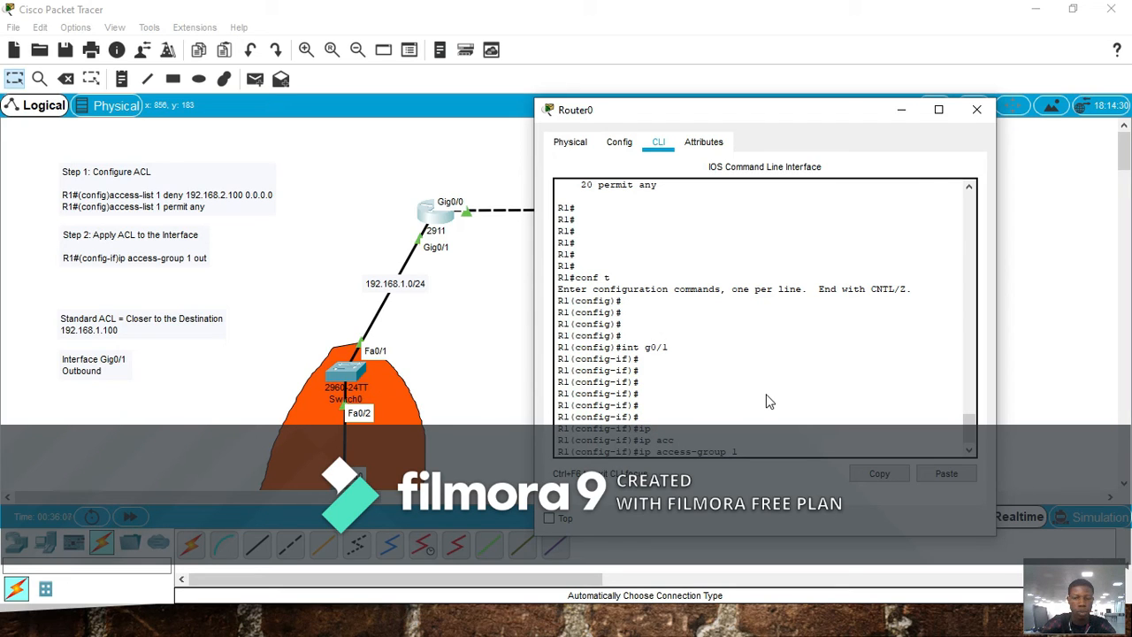
text(?)
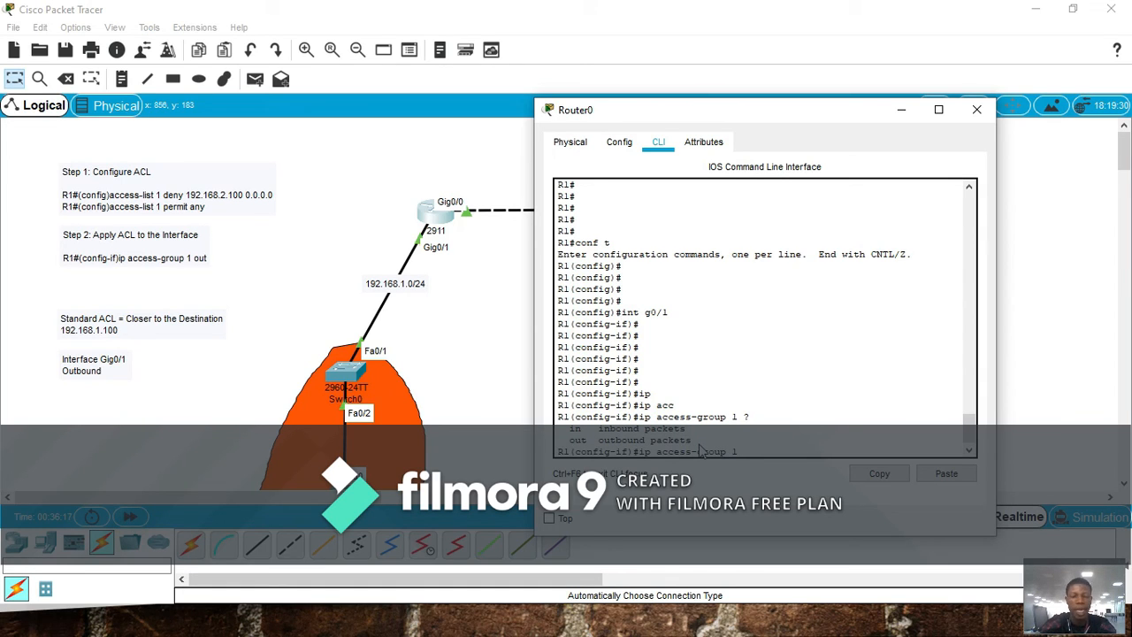
text(ou)
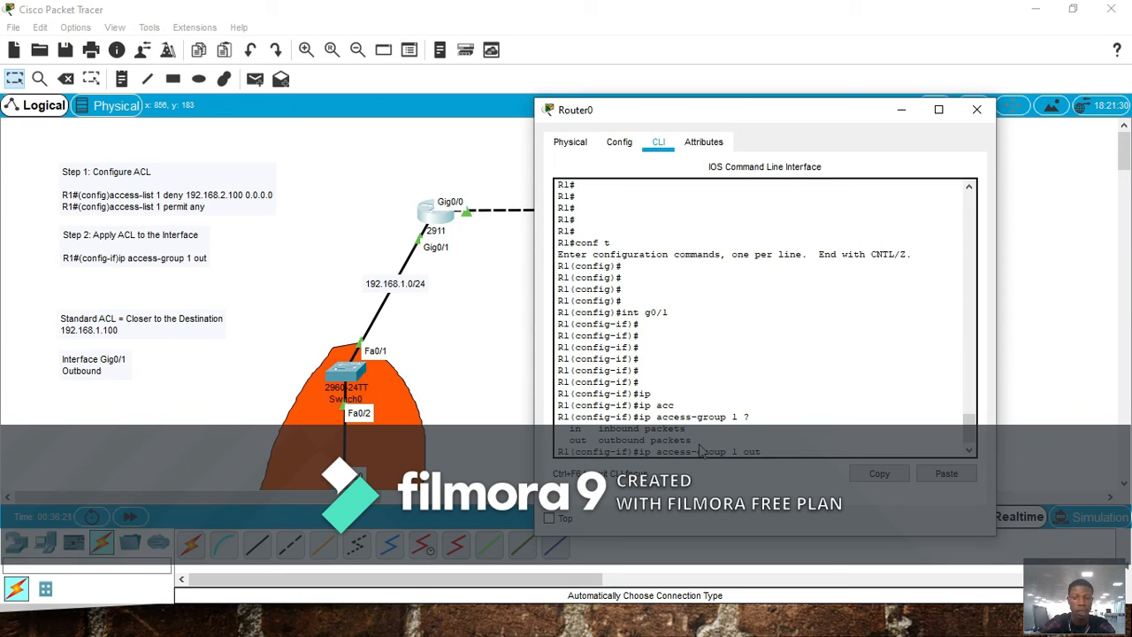
text(t)
key(Return)
key(Return)
key(Return)
key(Return)
key(Return)
key(Return)
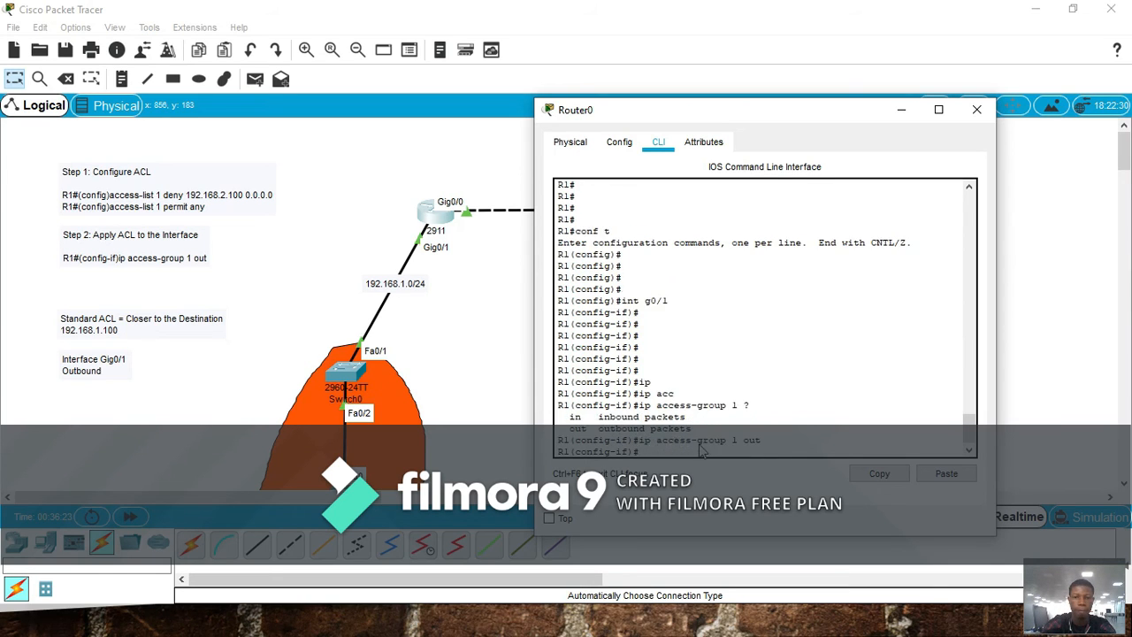
Save R1's configuration from interface configuration mode with do wr.
text(do)
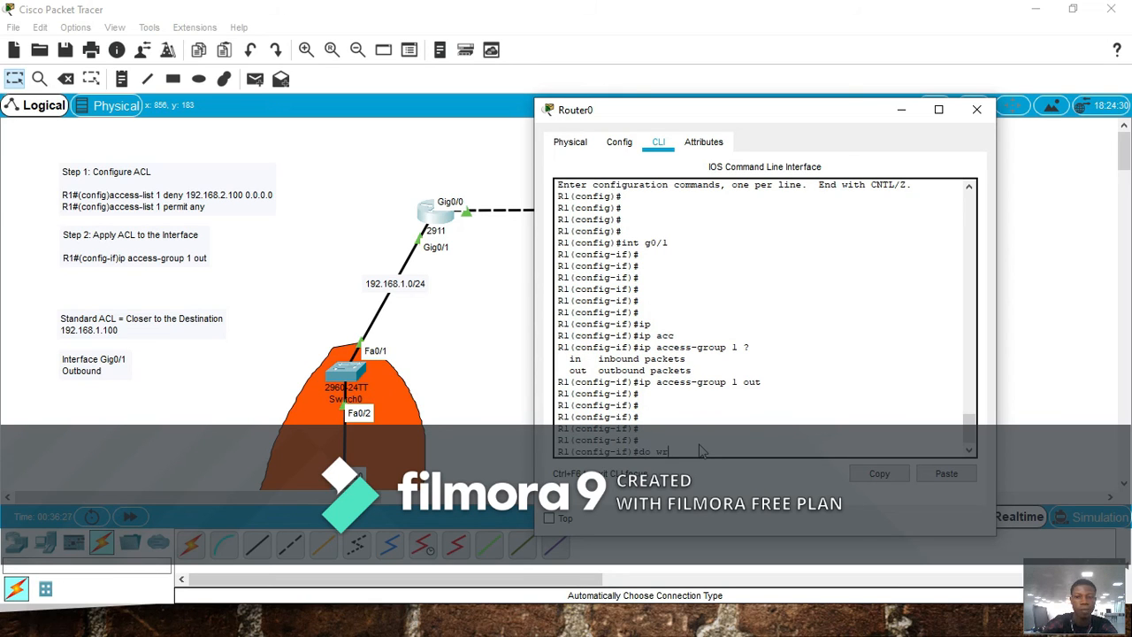
text( wr)
key(Return)
key(Return)
key(Return)
key(Return)
key(Return)
key(Return)
key(Return)
key(Return)
key(Return)
key(Return)
key(Return)
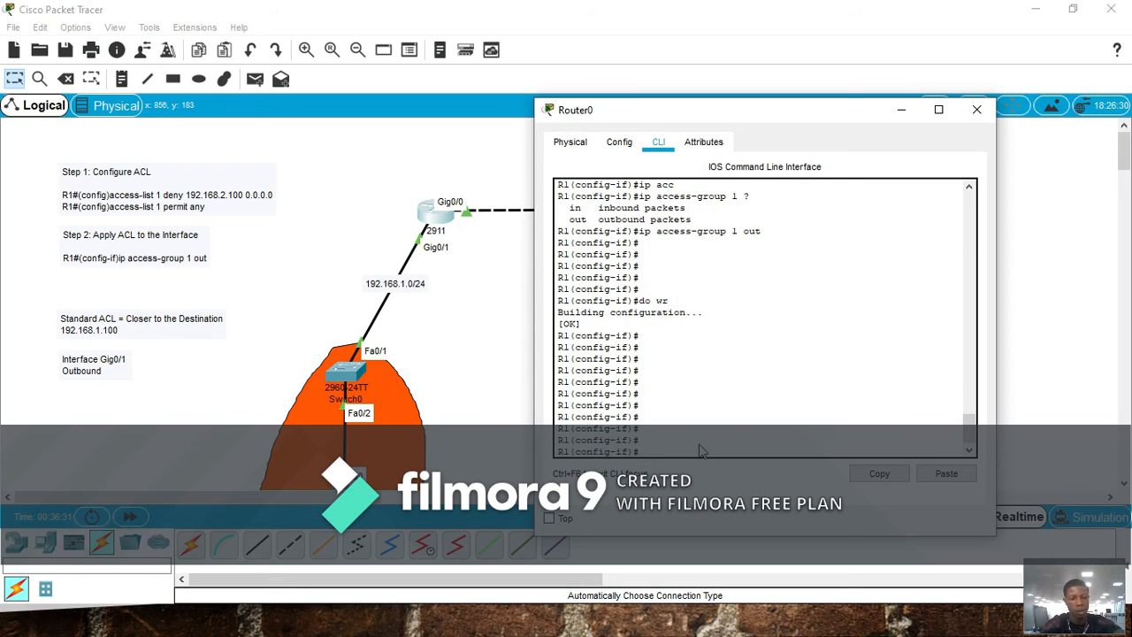
Return R1 to privileged EXEC mode and close the Router0 window.
key(ctrl+z)
key(Return)
key(Return)
key(Return)
key(Return)
key(Return)
key(Return)
key(Return)
key(Return)
key(Return)
key(Return)
key(Return)
key(Return)
key(Return)
key(Return)
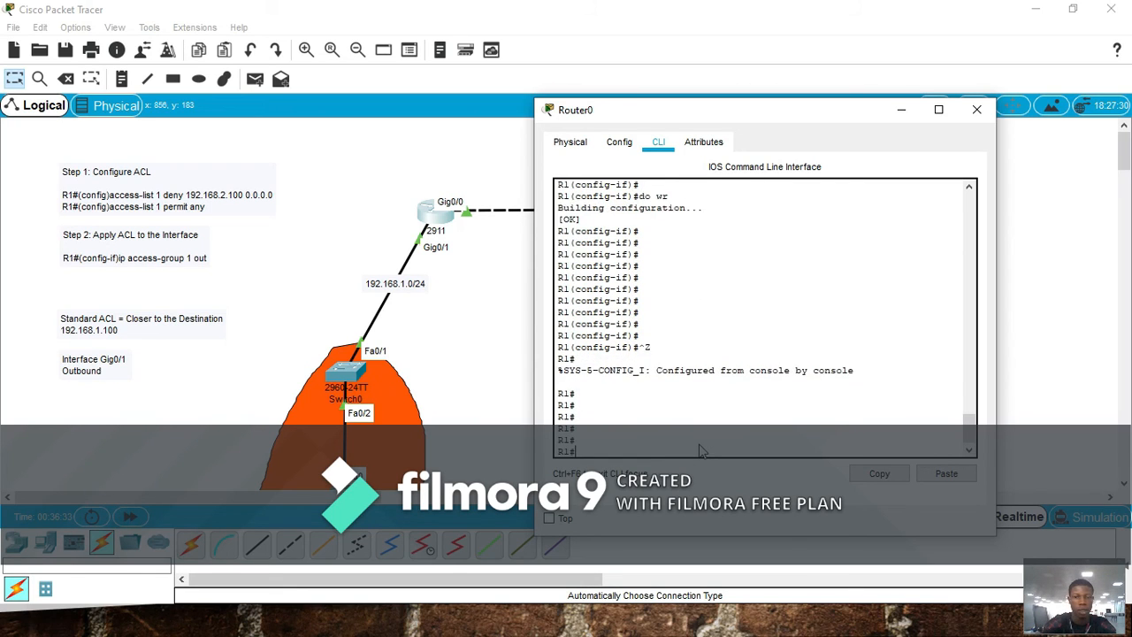
drag(763, 116, 582, 78)
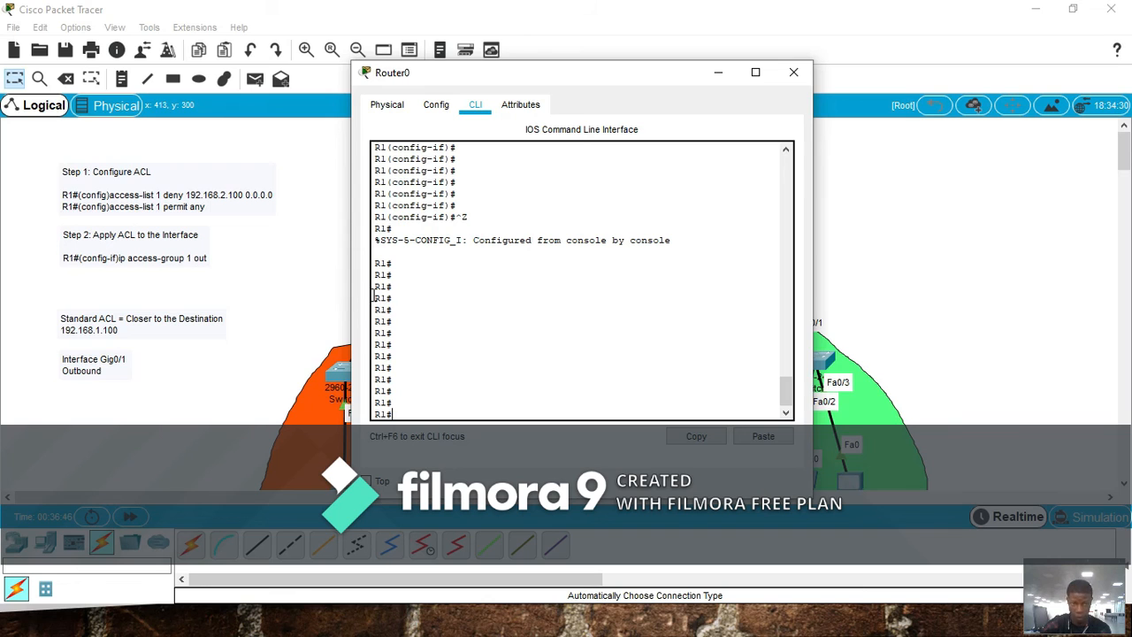
click(793, 73)
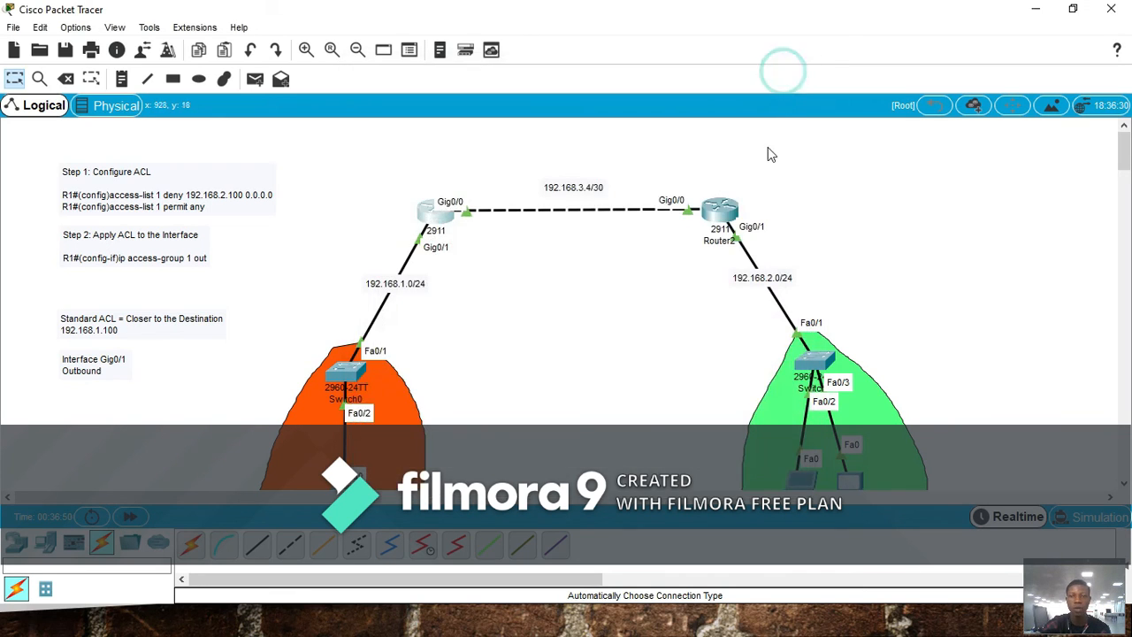
Open Laptop0, the denied 2.100 host in the green source network, and bring up its Command Prompt.
scroll(416, 349, down, 1)
scroll(409, 359, down, 2)
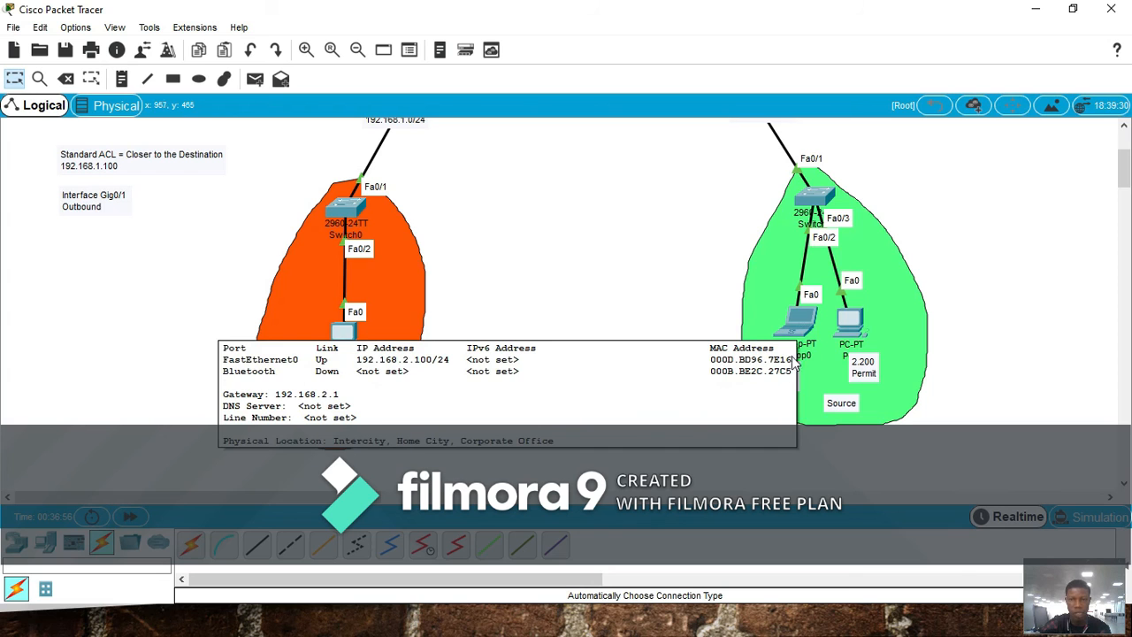
click(801, 321)
drag(571, 78, 296, 51)
click(520, 148)
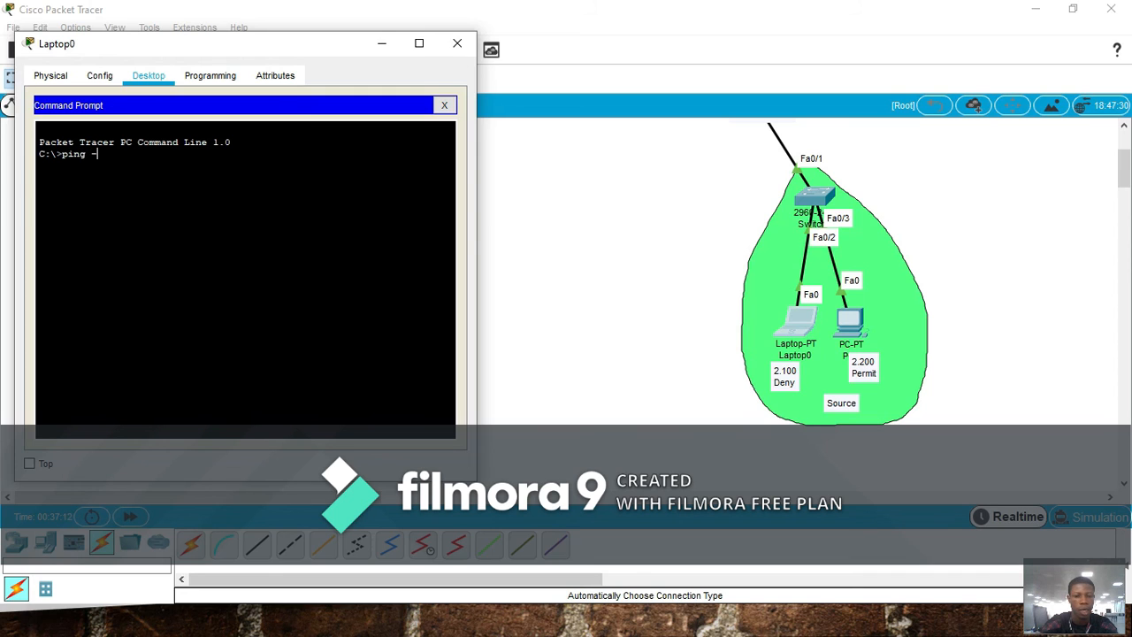
Run ping -t 192.168.1.100 from Laptop0, stop the continuous ping and highlight its replies for review.
text(192.168)
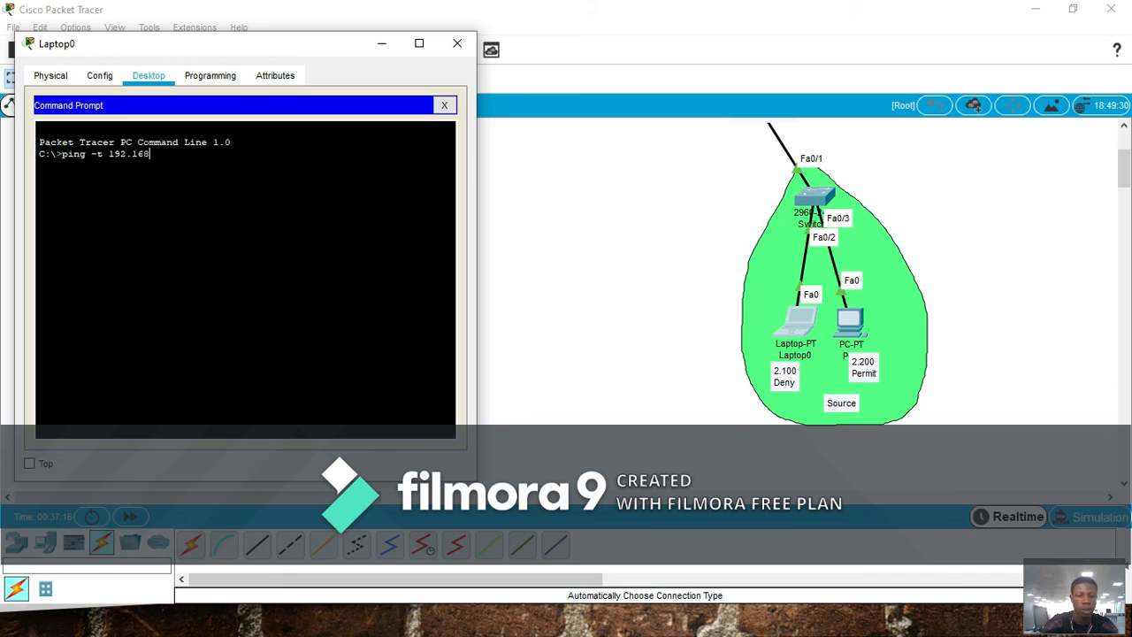
text(.1.100)
key(Return)
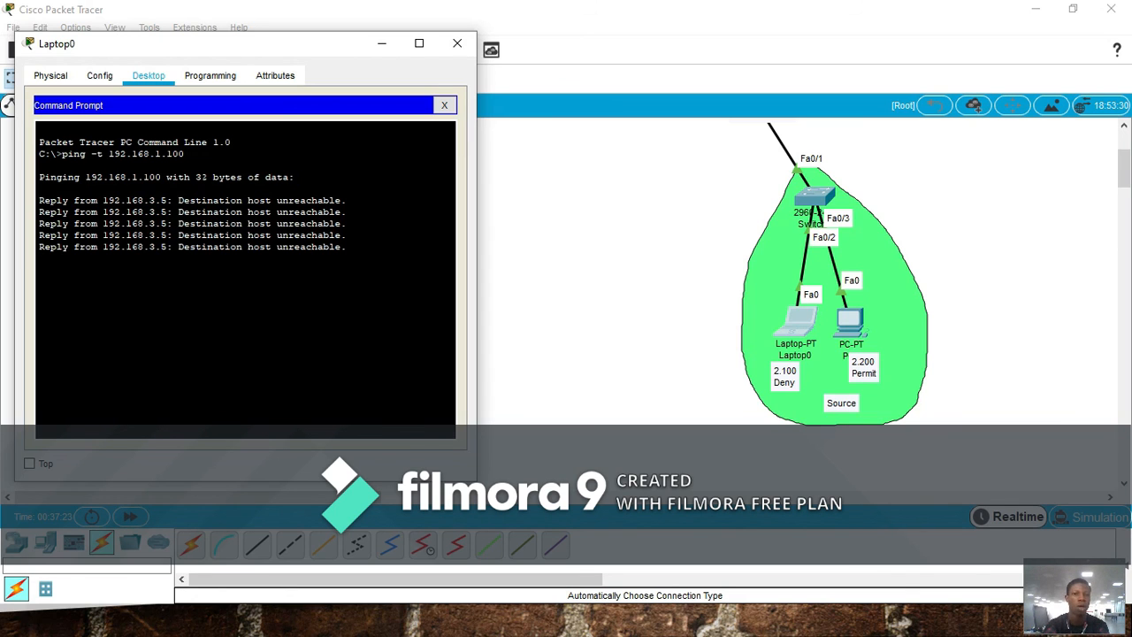
key(ctrl+c)
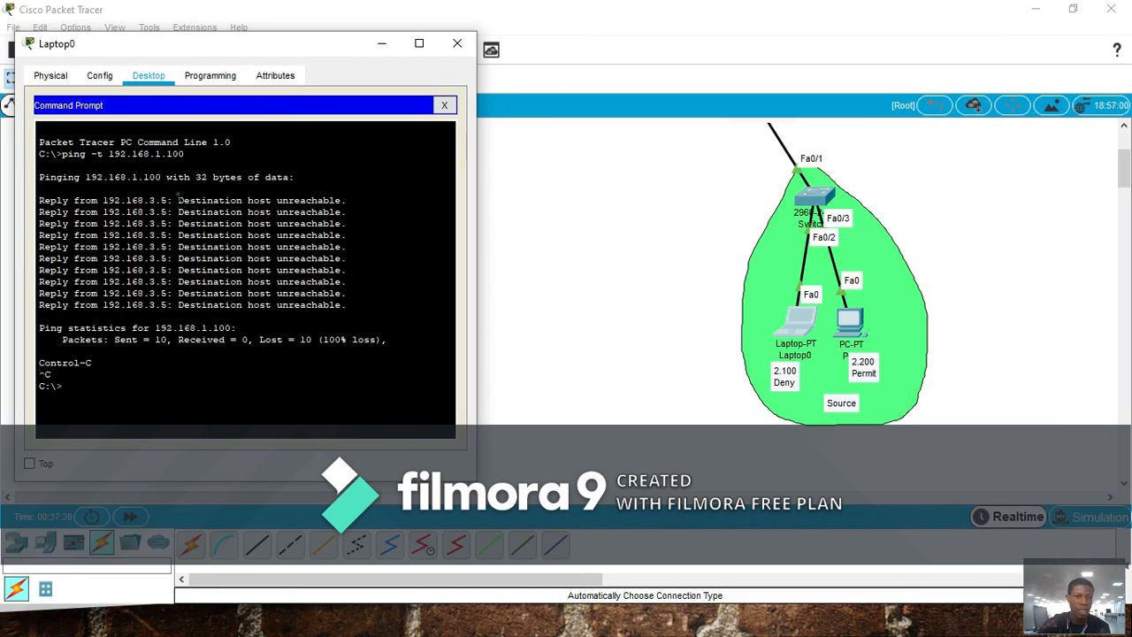
drag(39, 184, 348, 307)
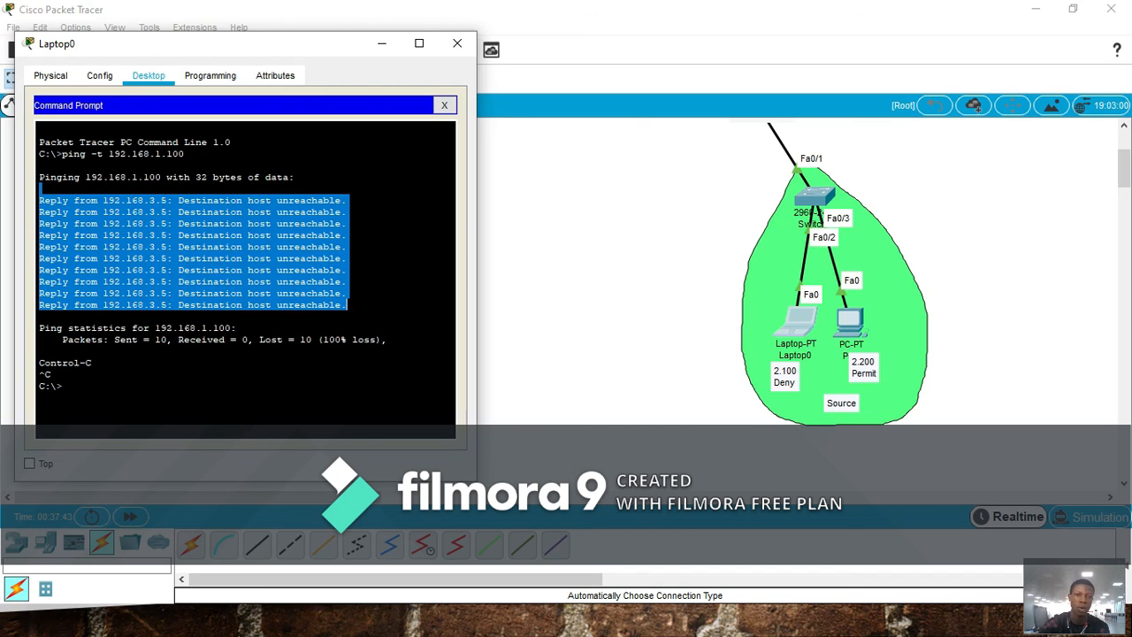
click(378, 263)
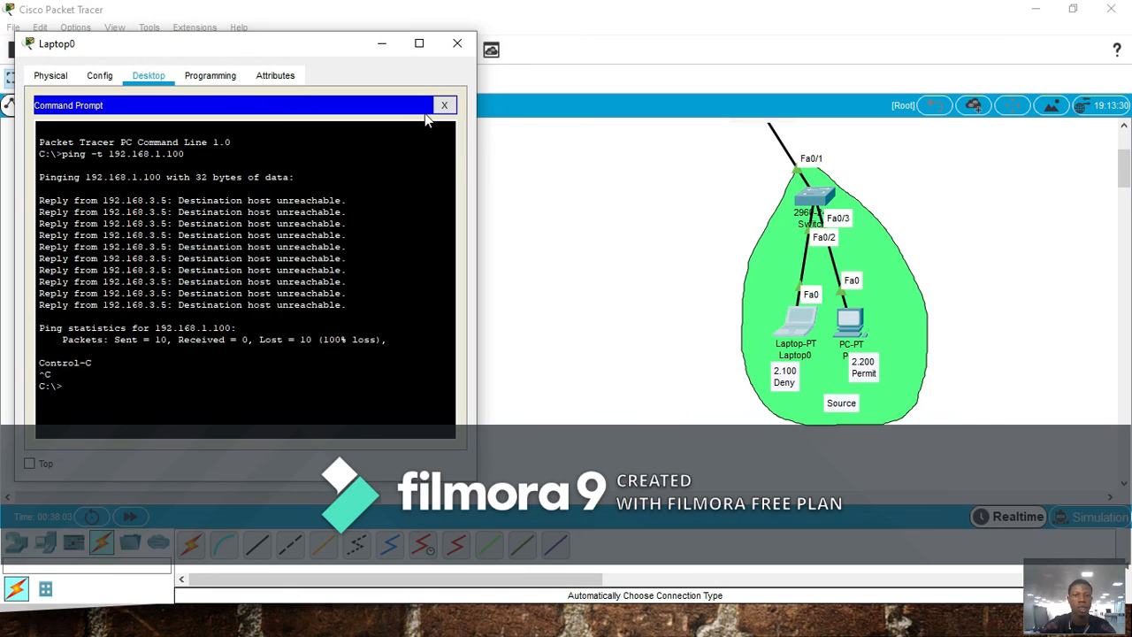
Close the Laptop0 window and bring up the Command Prompt of PC1, the permitted 2.200 host in the green source network.
click(457, 42)
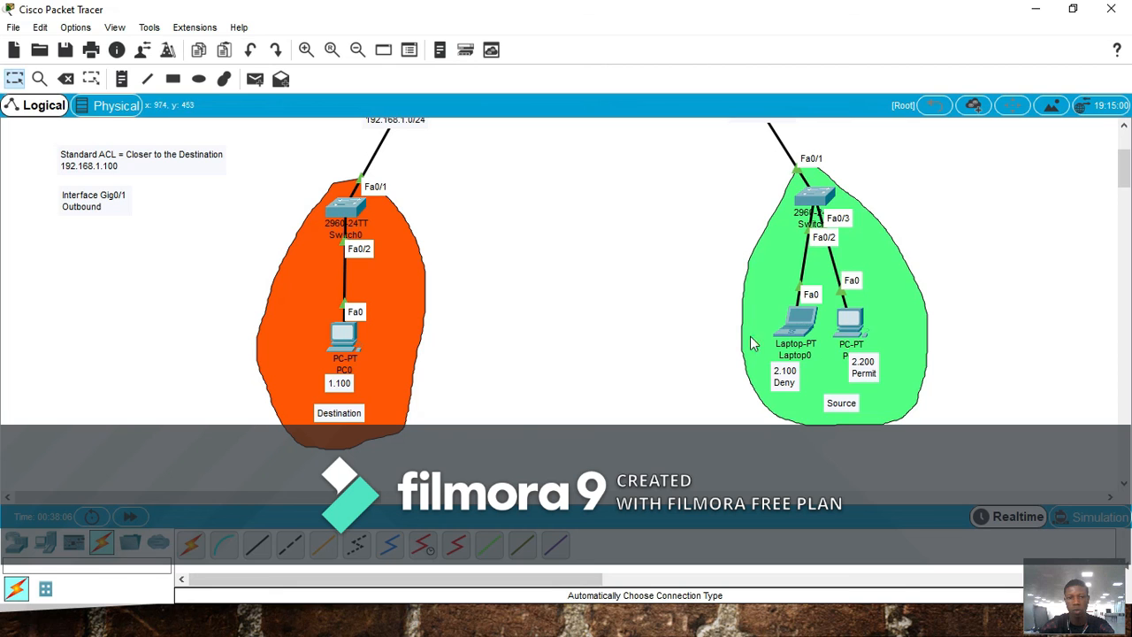
click(849, 320)
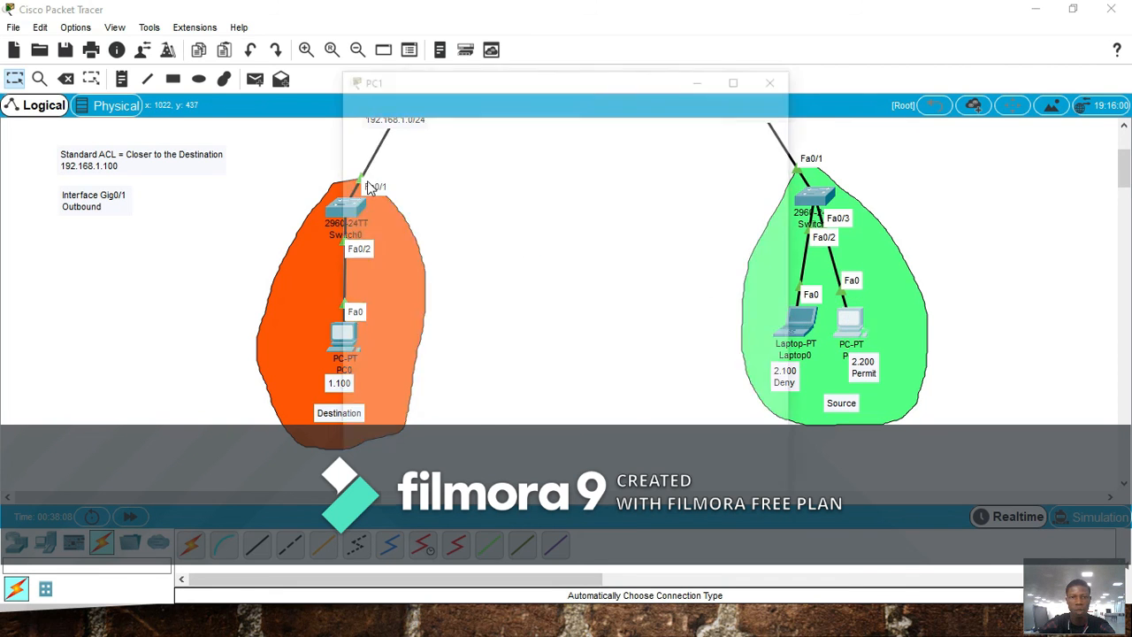
drag(536, 81, 204, 39)
click(364, 138)
click(317, 27)
click(94, 308)
Run ping -t 192.168.1.100 from PC1 to check its access to the destination host, and close the PC1 window.
text(ping)
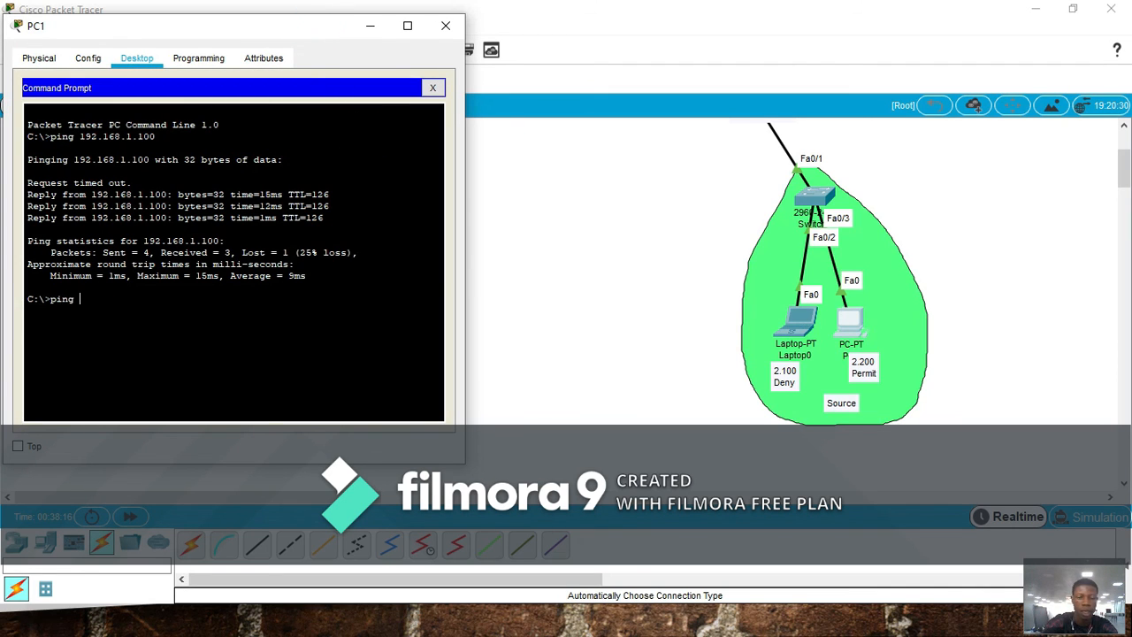
text( -t 192.168)
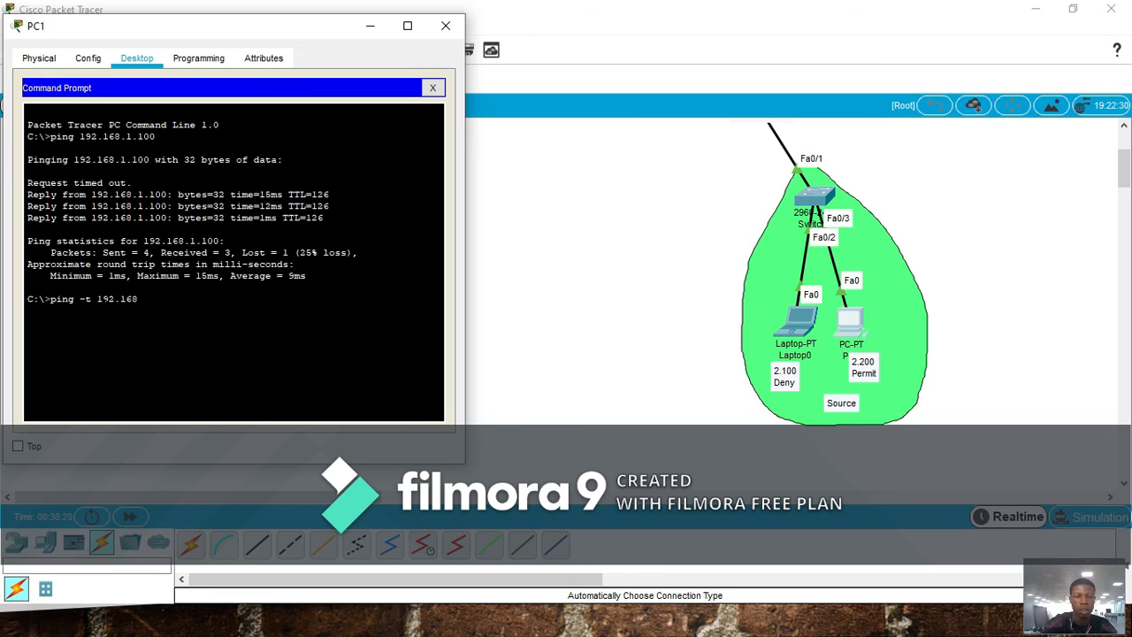
text(.1.100)
key(Return)
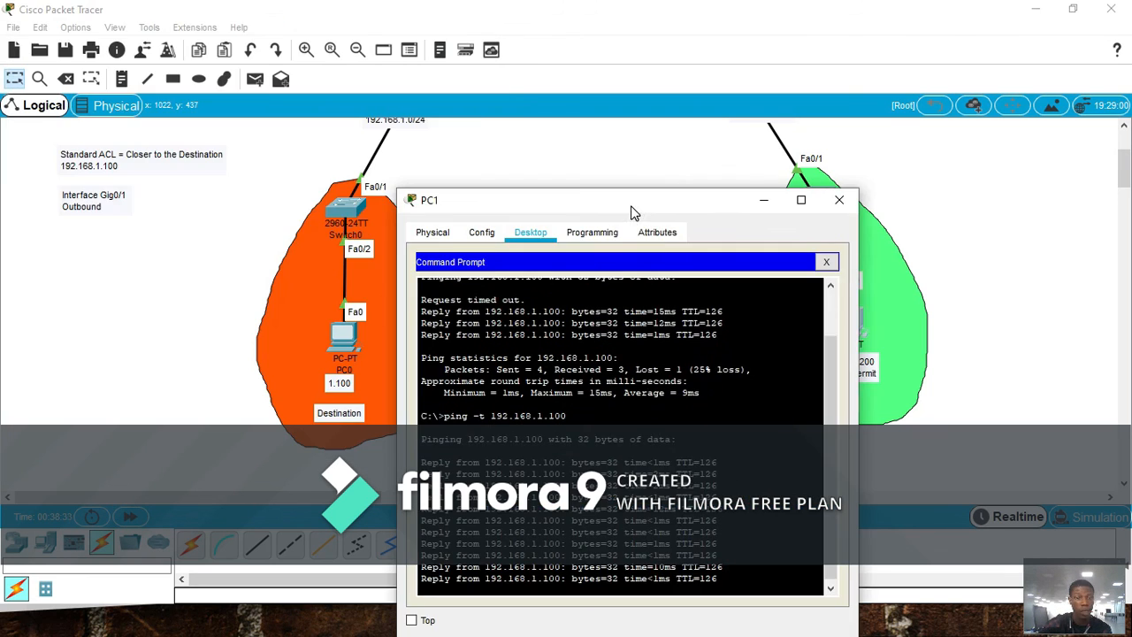
drag(631, 212, 295, 47)
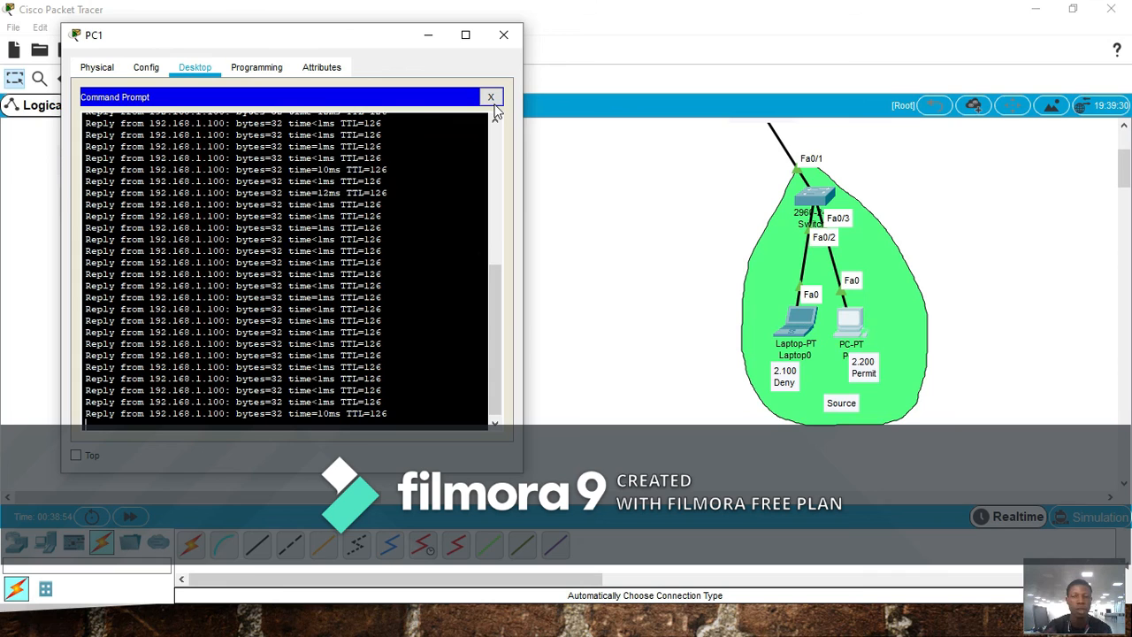
click(503, 35)
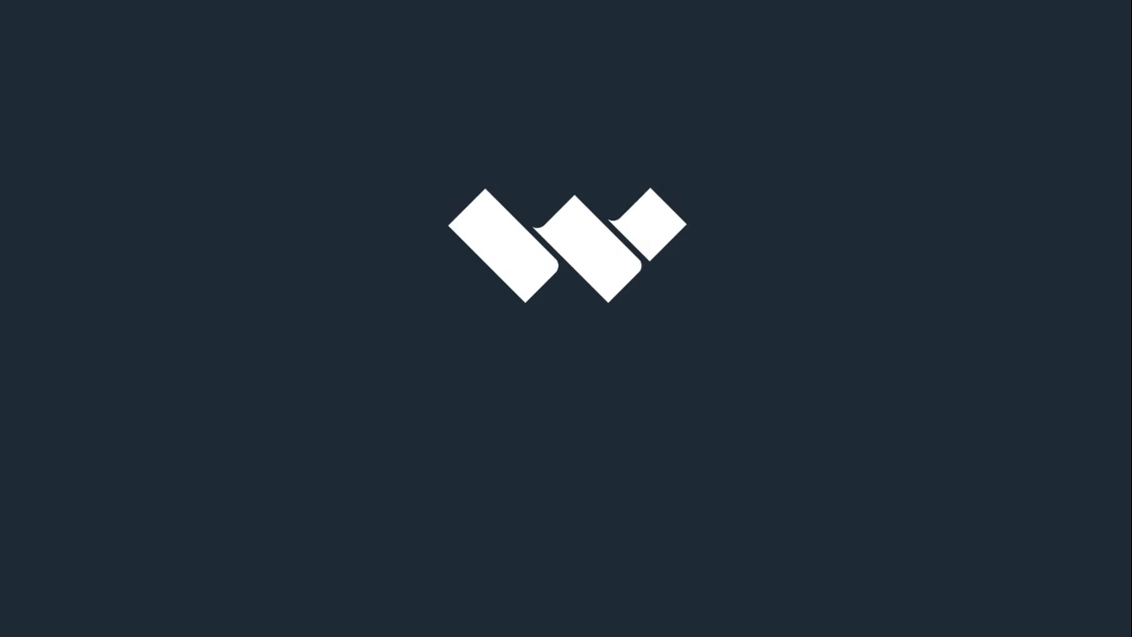